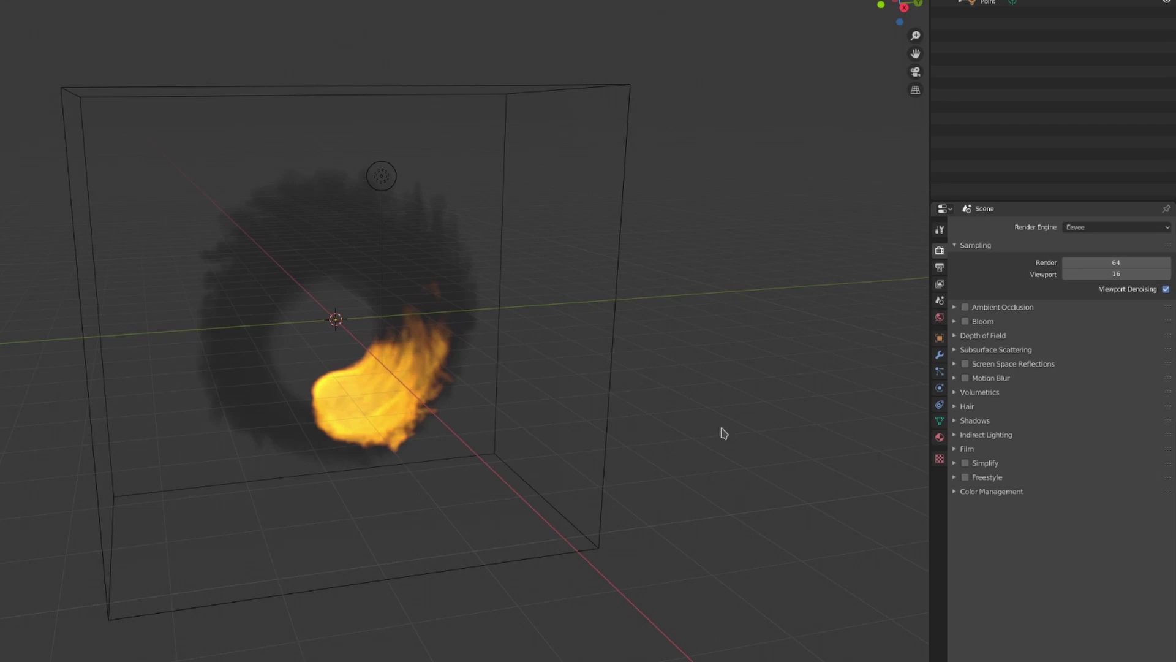
- Switch the viewport to Rendered shading and set the volumetrics End distance to 200 m
key(z)
click(732, 336)
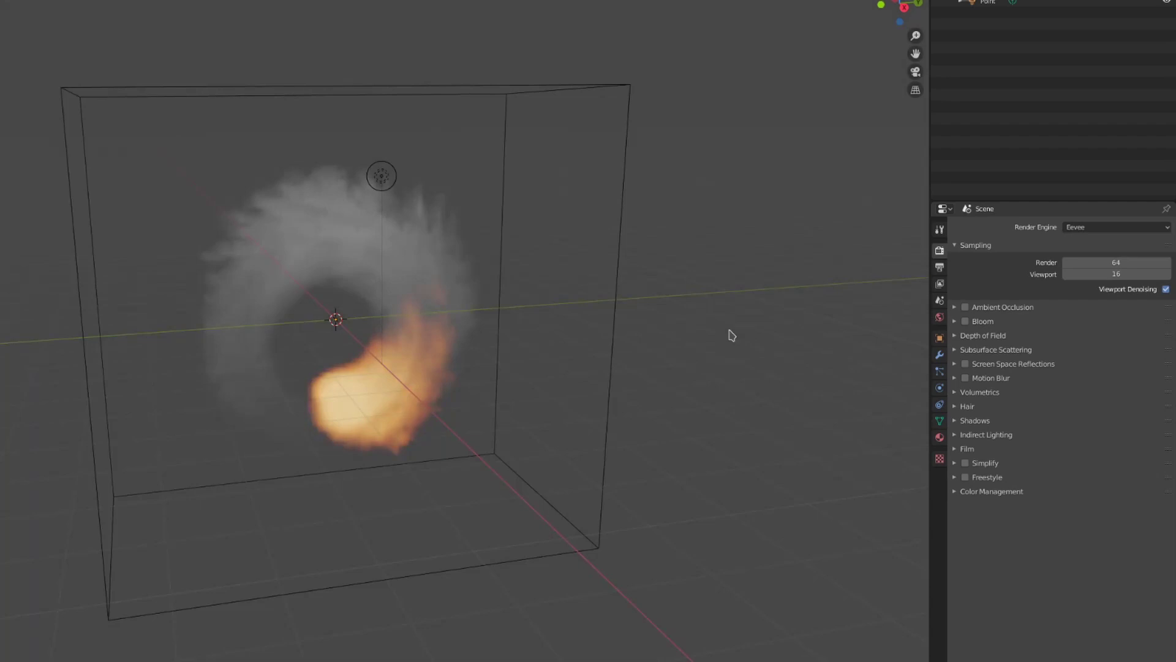
click(984, 392)
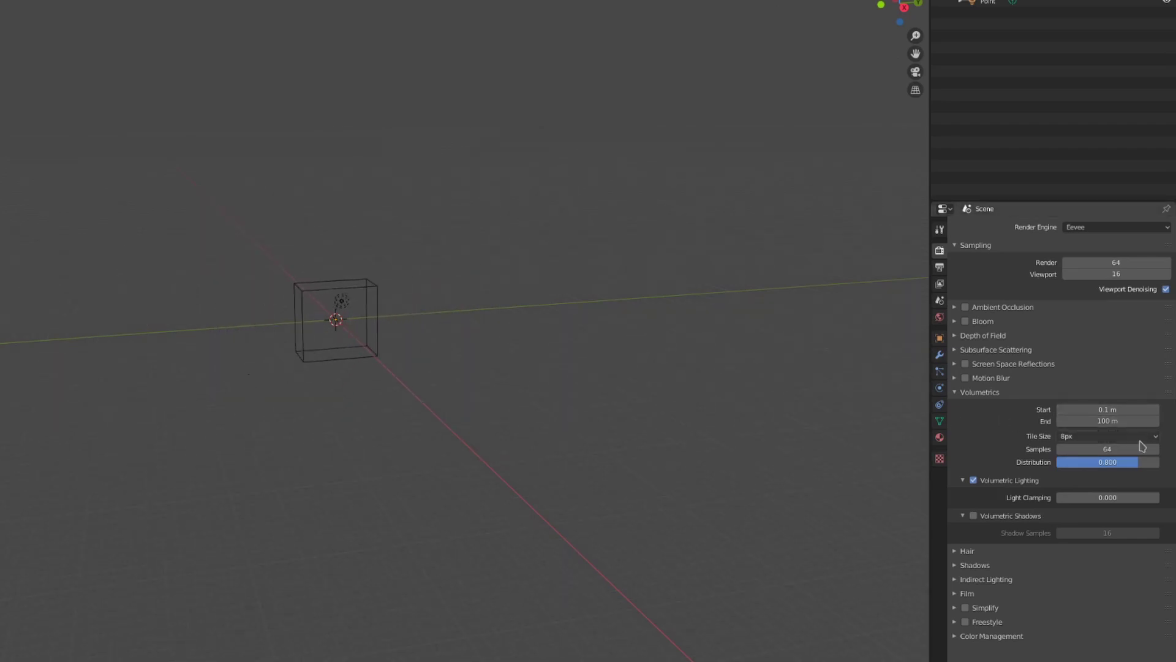
drag(1107, 421, 1130, 421)
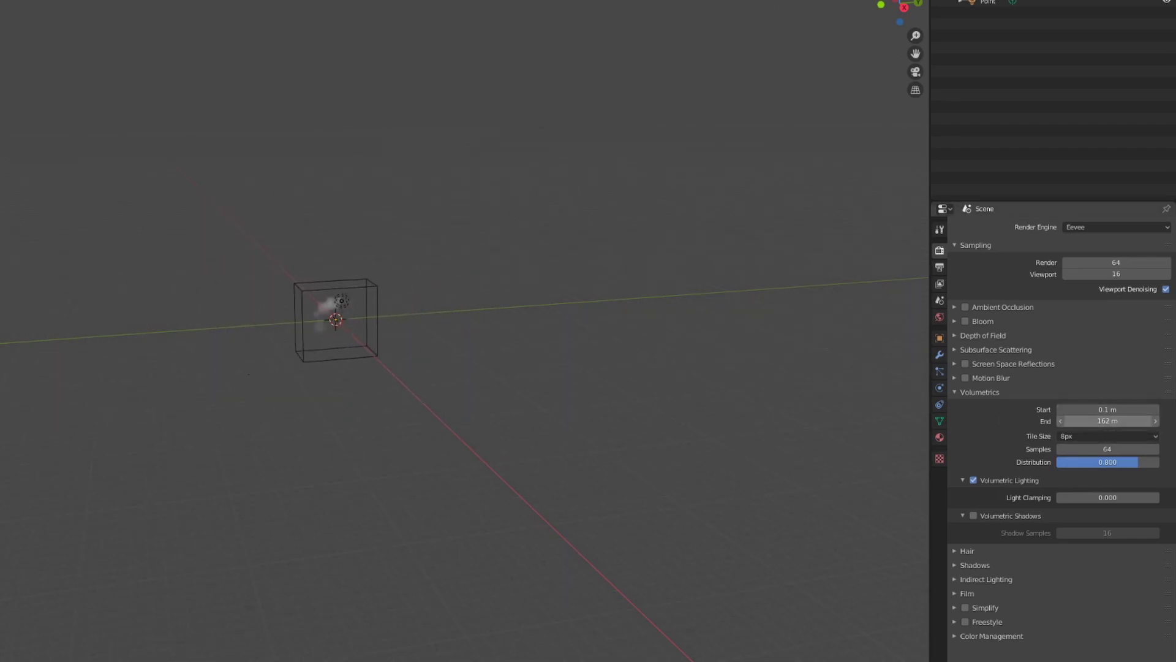
click(1101, 423)
text(200)
key(Return)
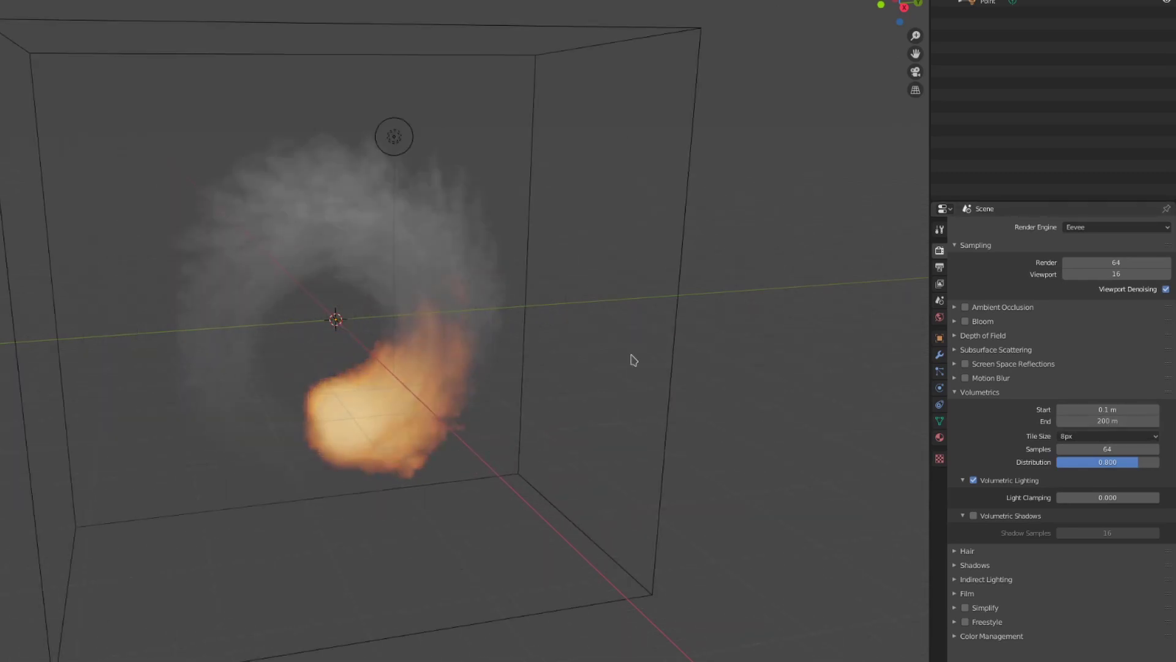
- Try volumetric Tile Size at 16px, 8px, 4px and 2px while viewing the smoke
click(1107, 436)
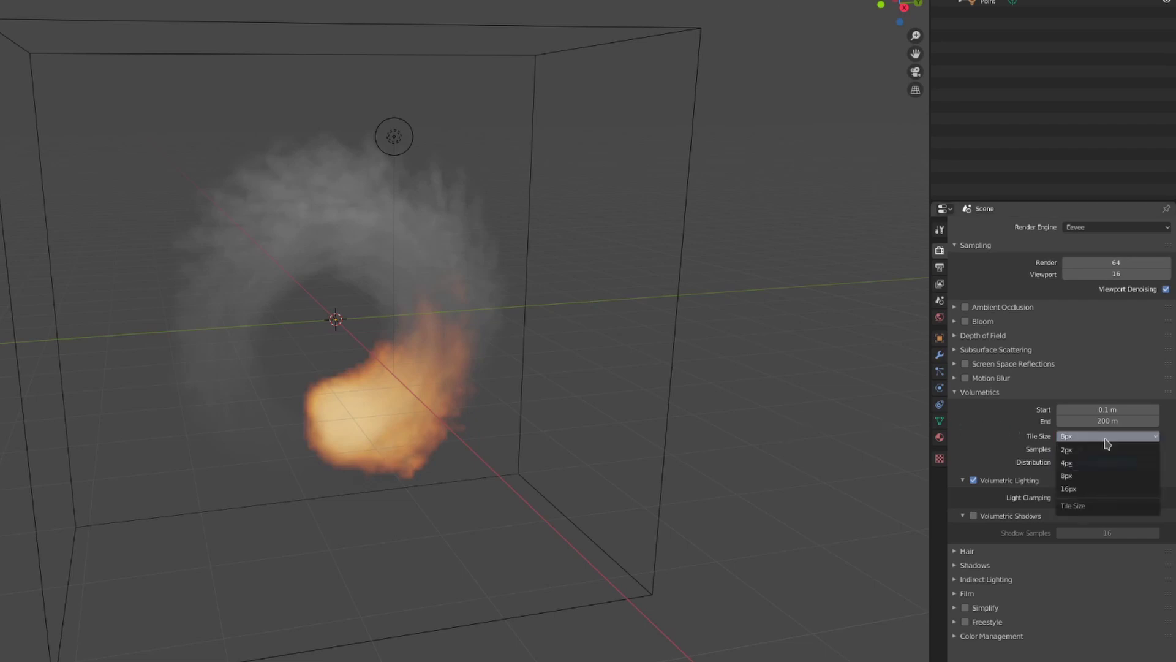
click(1091, 490)
click(1090, 436)
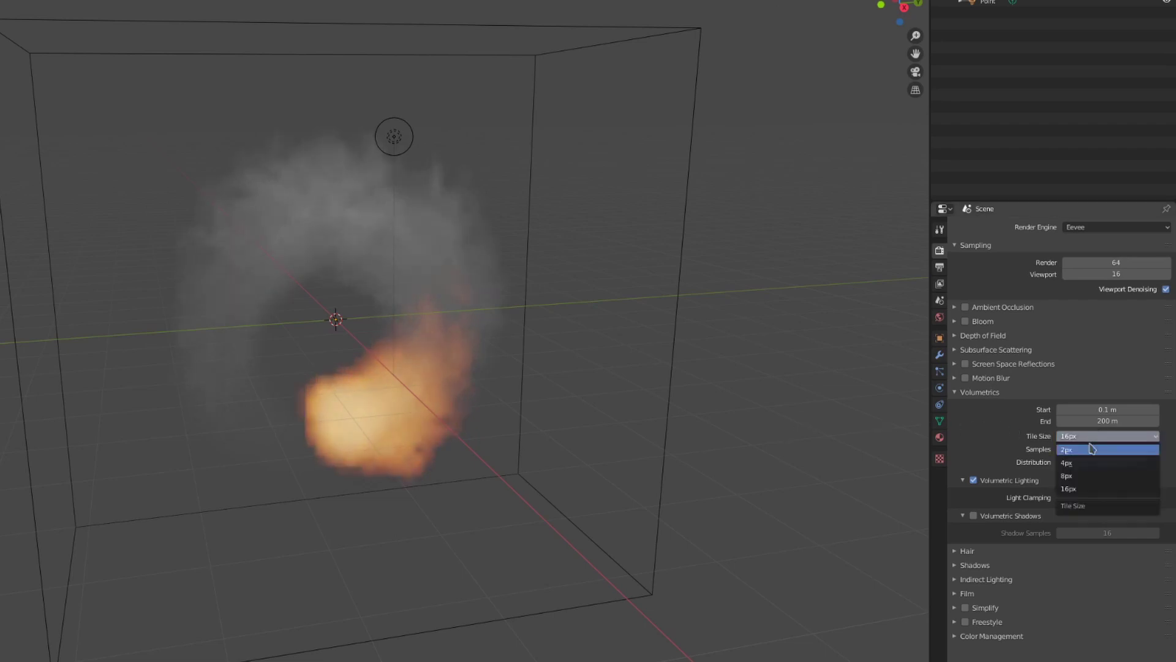
click(1089, 479)
click(1086, 436)
click(1085, 471)
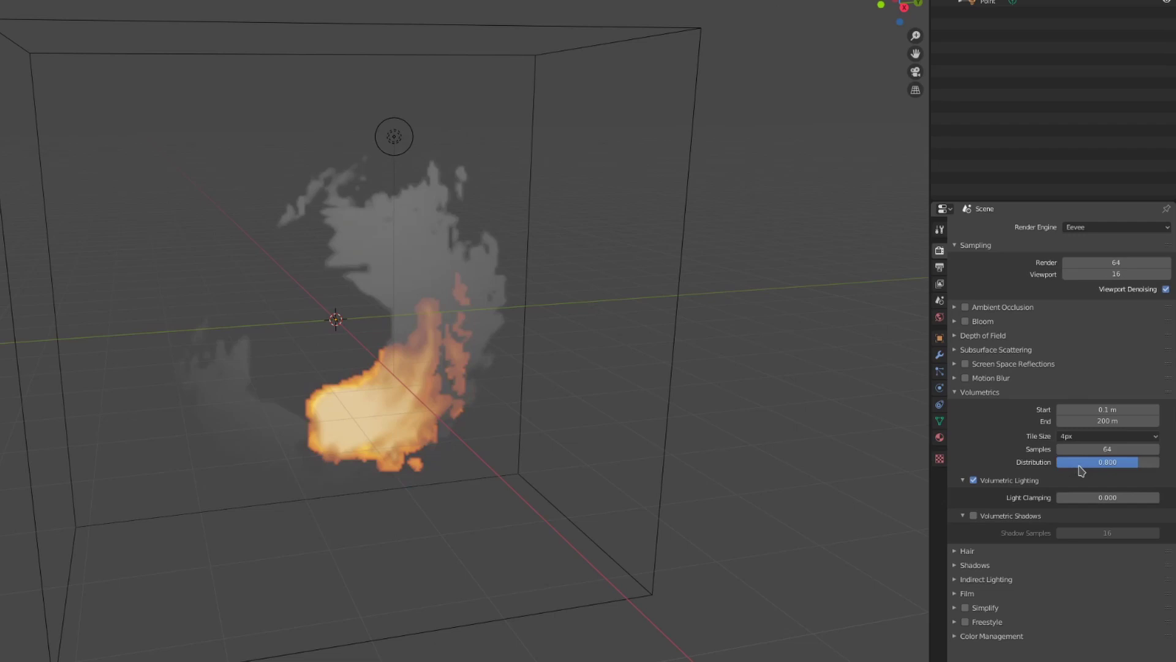
click(1095, 436)
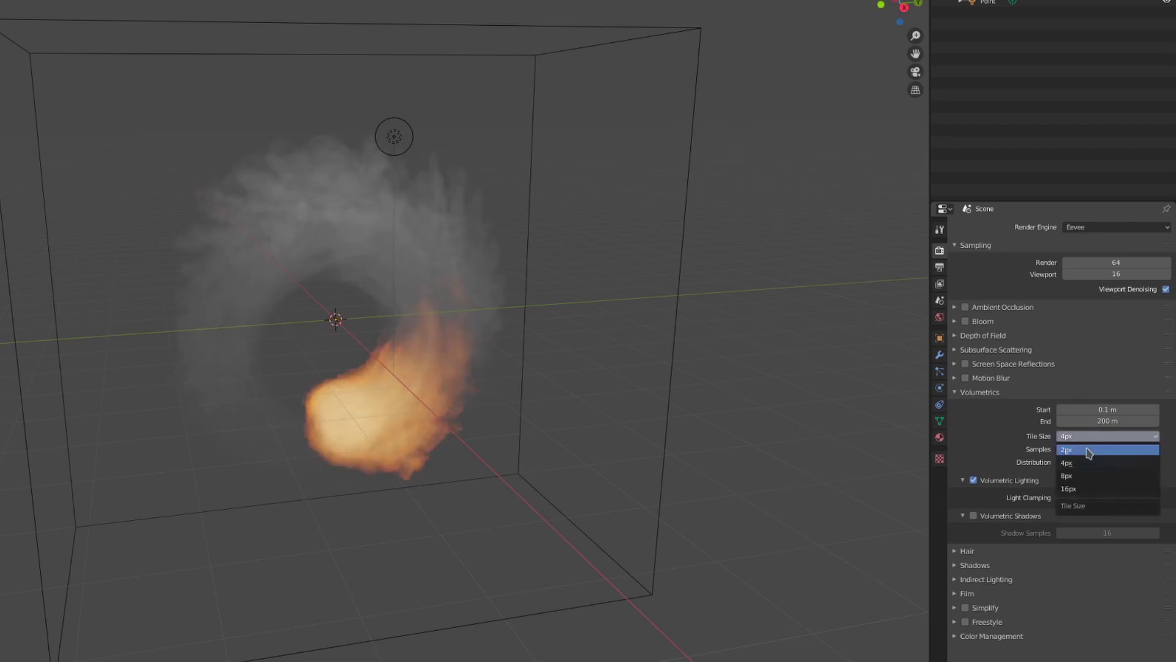
click(1084, 447)
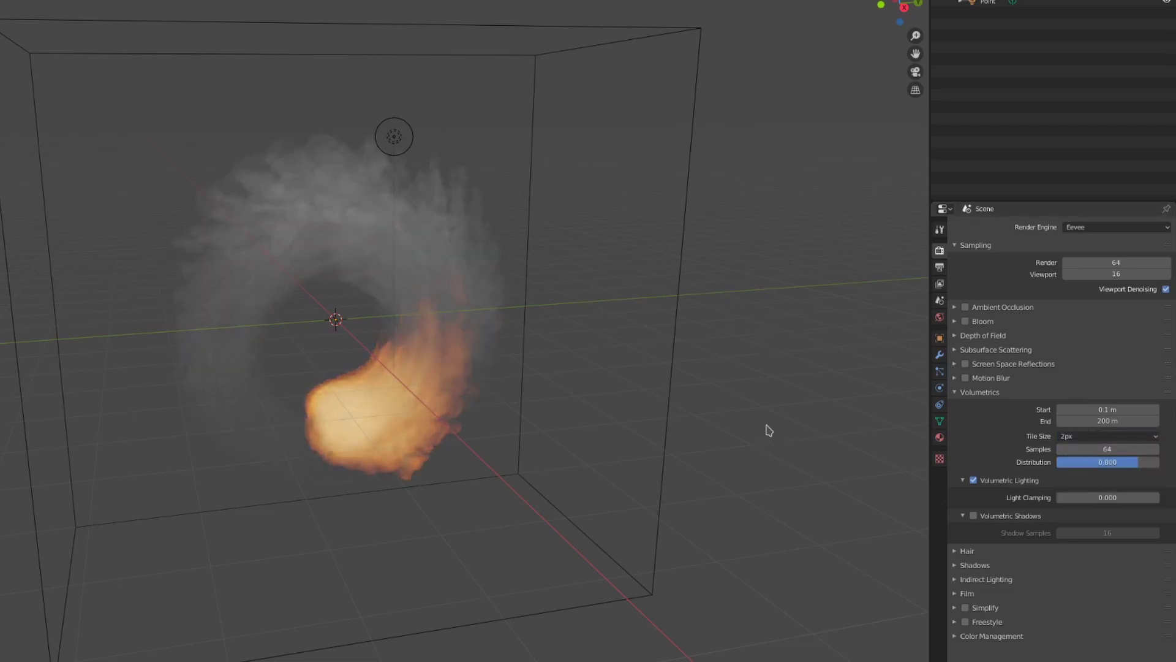
middle_drag(768, 428, 754, 423)
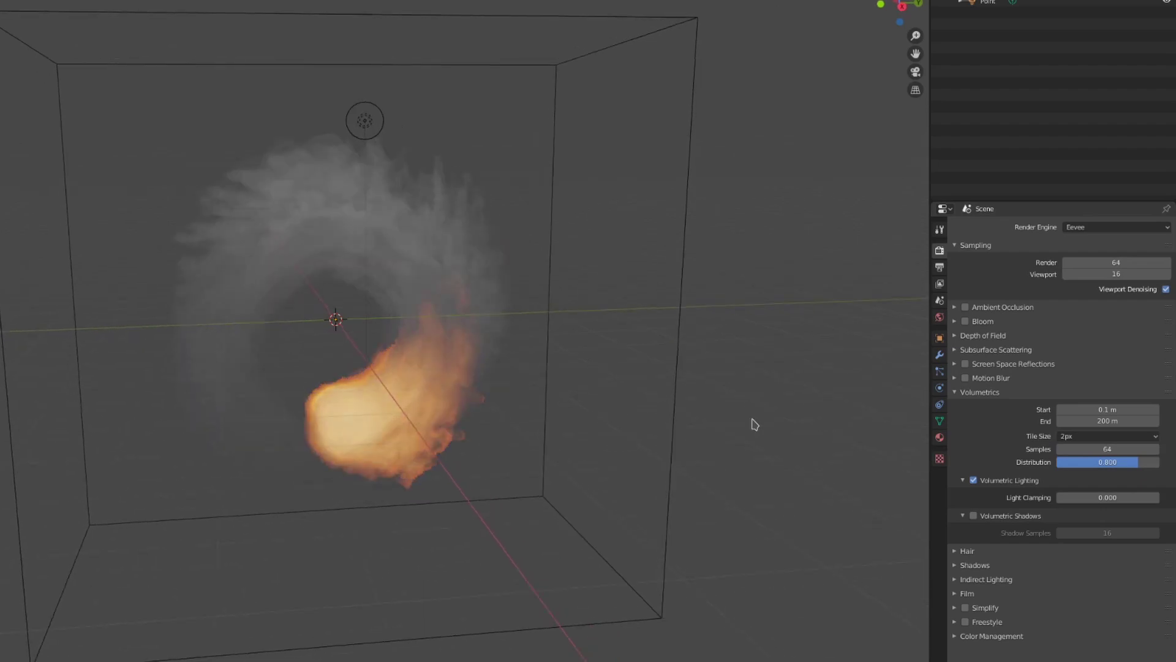
- Compare 4px against 8px tile size and keep Tile Size at 4px
click(1081, 436)
click(1076, 463)
middle_drag(669, 428, 677, 425)
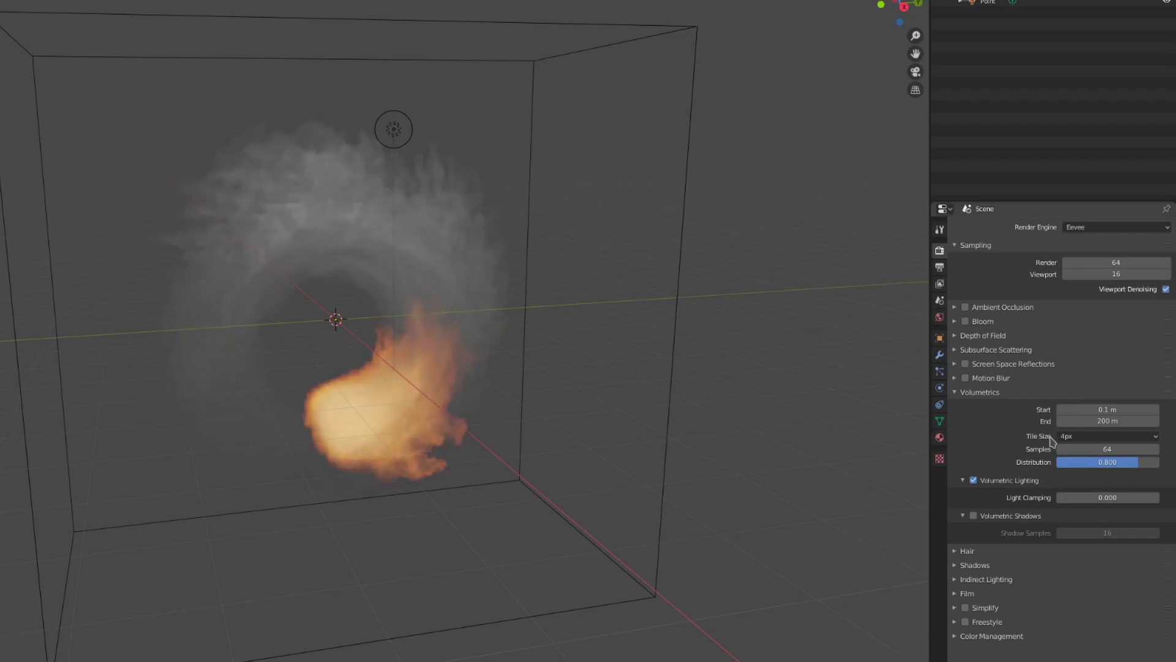
click(1090, 438)
click(1077, 476)
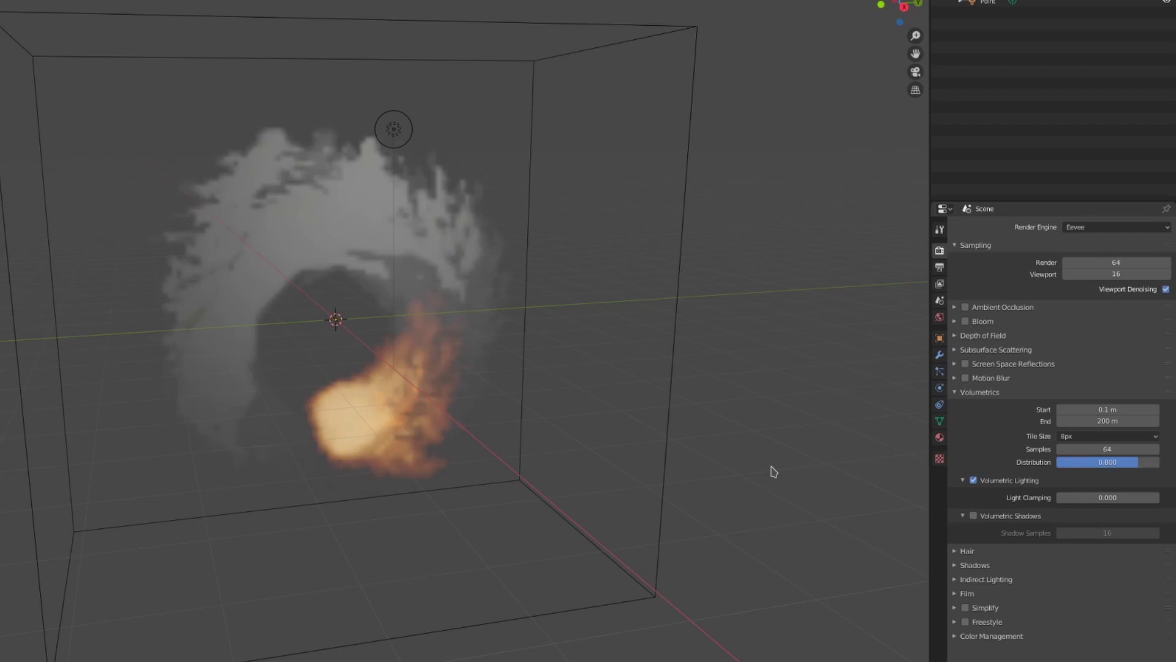
click(1069, 436)
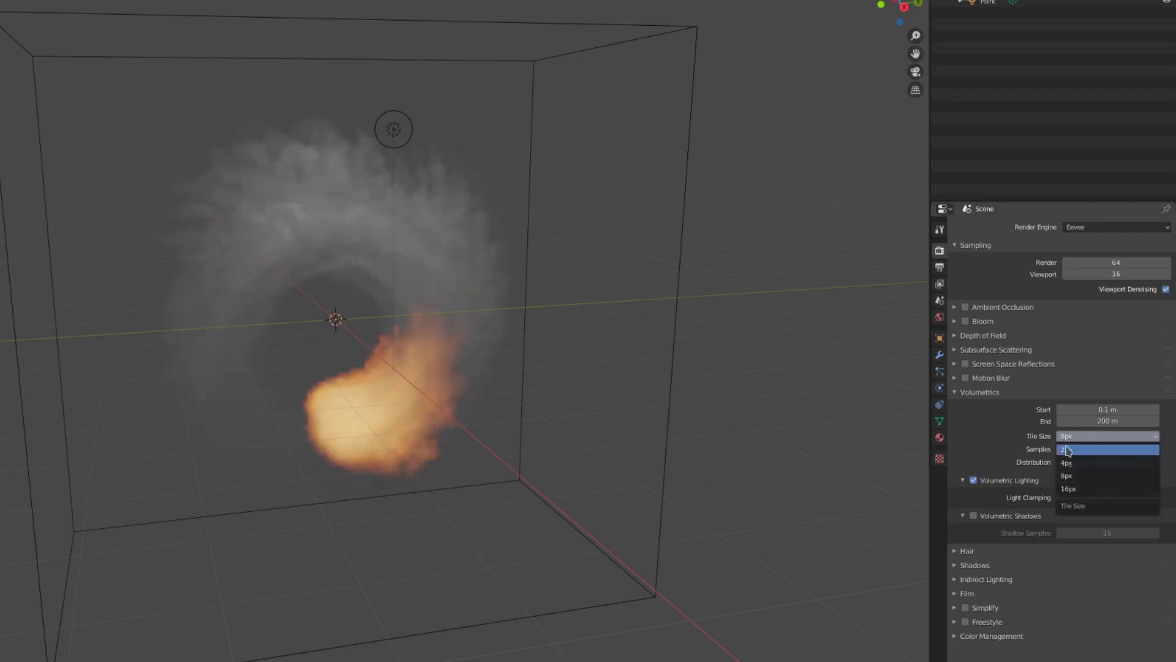
click(1064, 468)
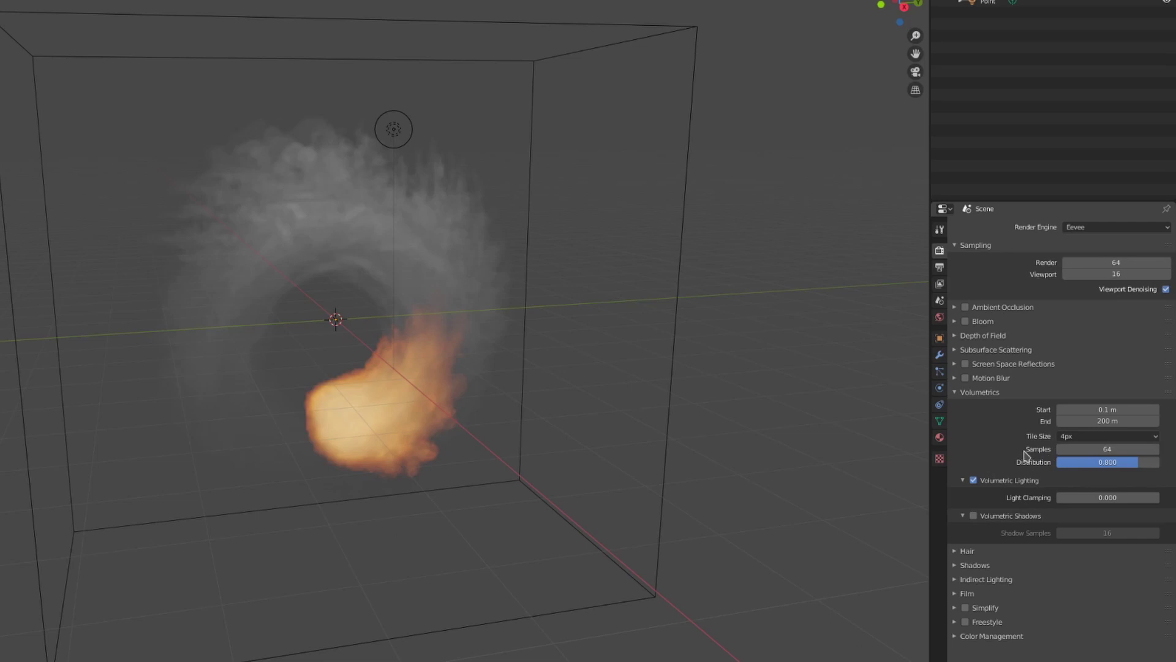
- Set volumetric Samples to 256 and drag Distribution up to 1.000
click(1095, 448)
text(100)
key(Return)
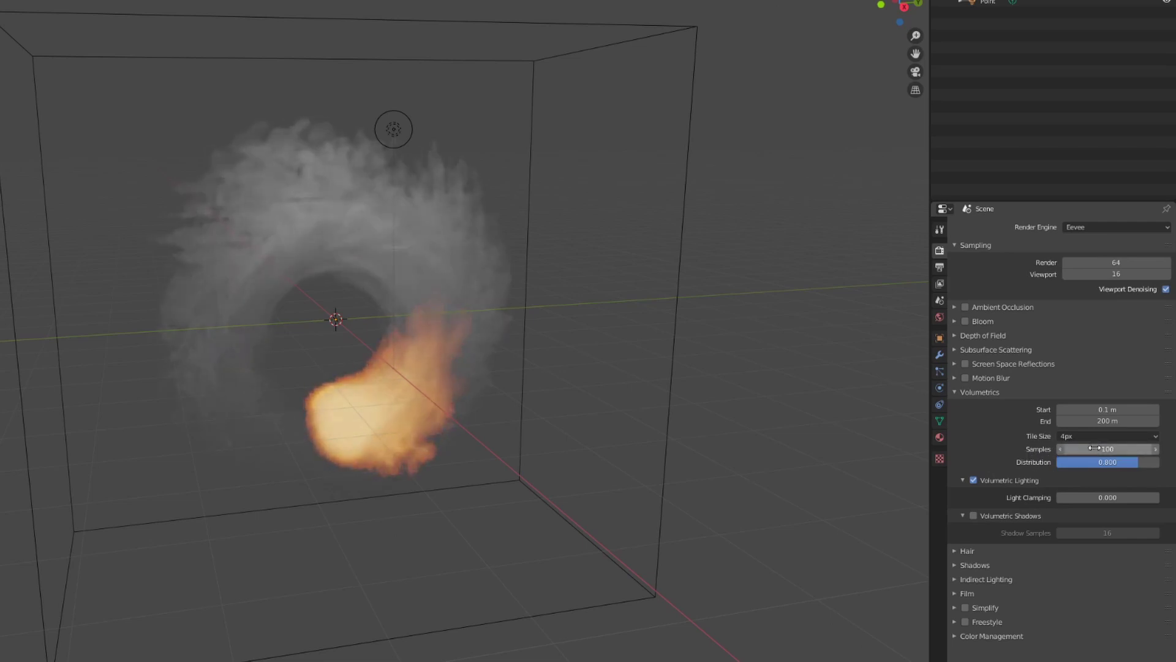
click(1095, 448)
text(256)
key(Return)
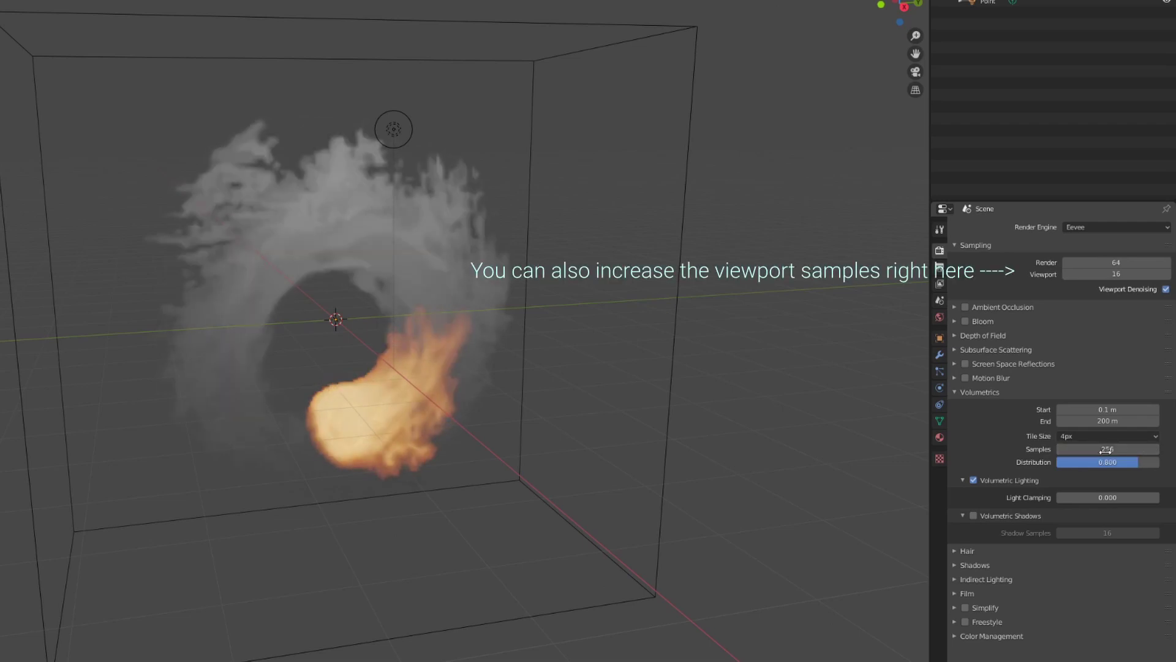
middle_drag(804, 477, 796, 474)
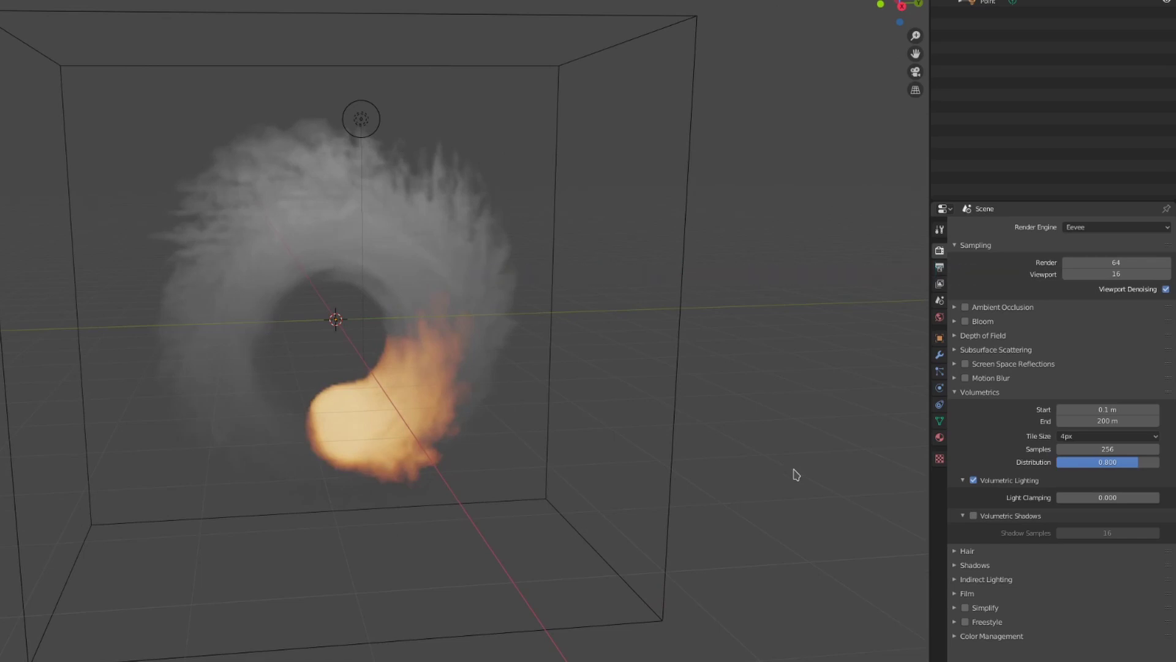
drag(1098, 465, 1140, 465)
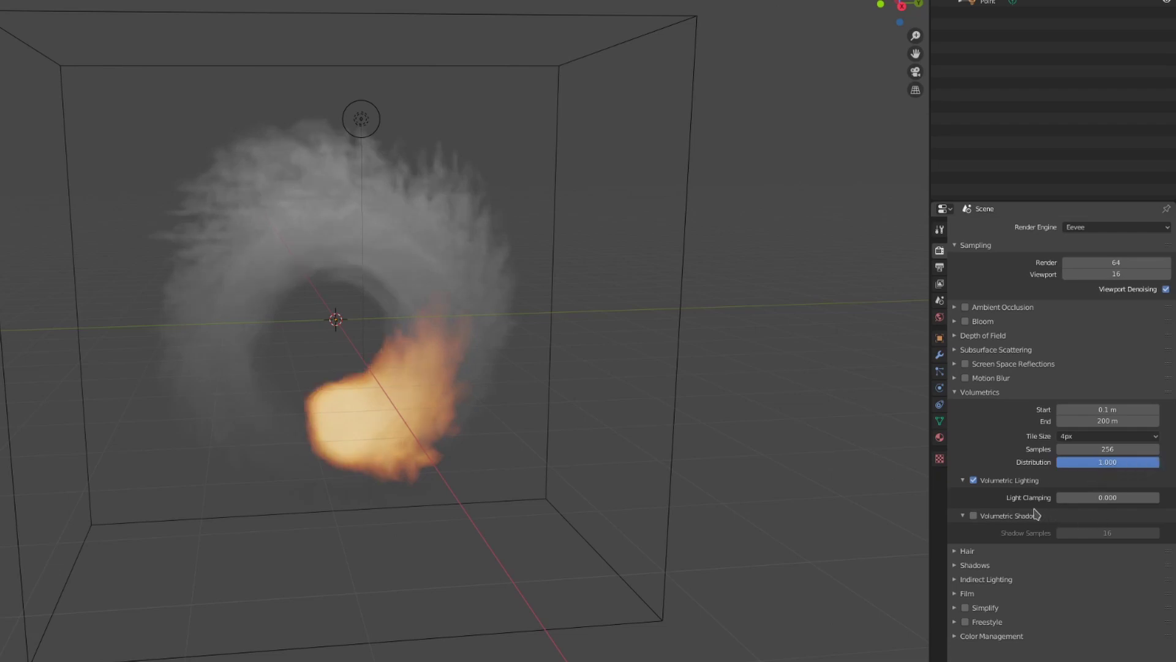
middle_drag(696, 464, 738, 465)
- Toggle Volumetric Lighting off and back on, then enable Volumetric Shadows
click(973, 480)
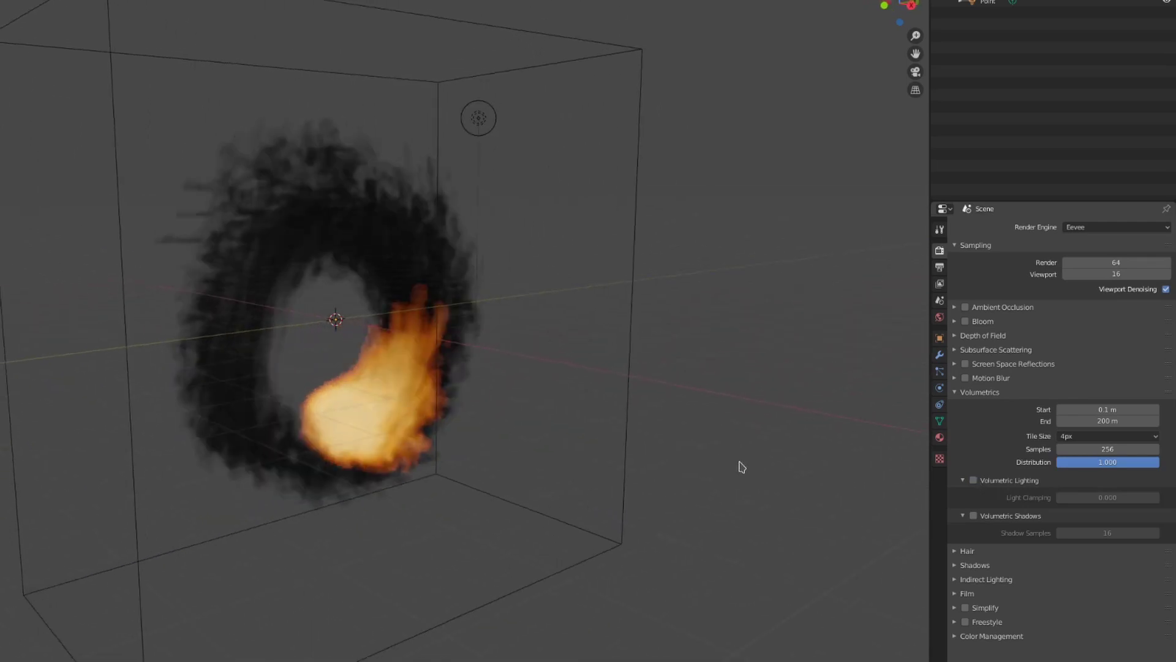
click(973, 481)
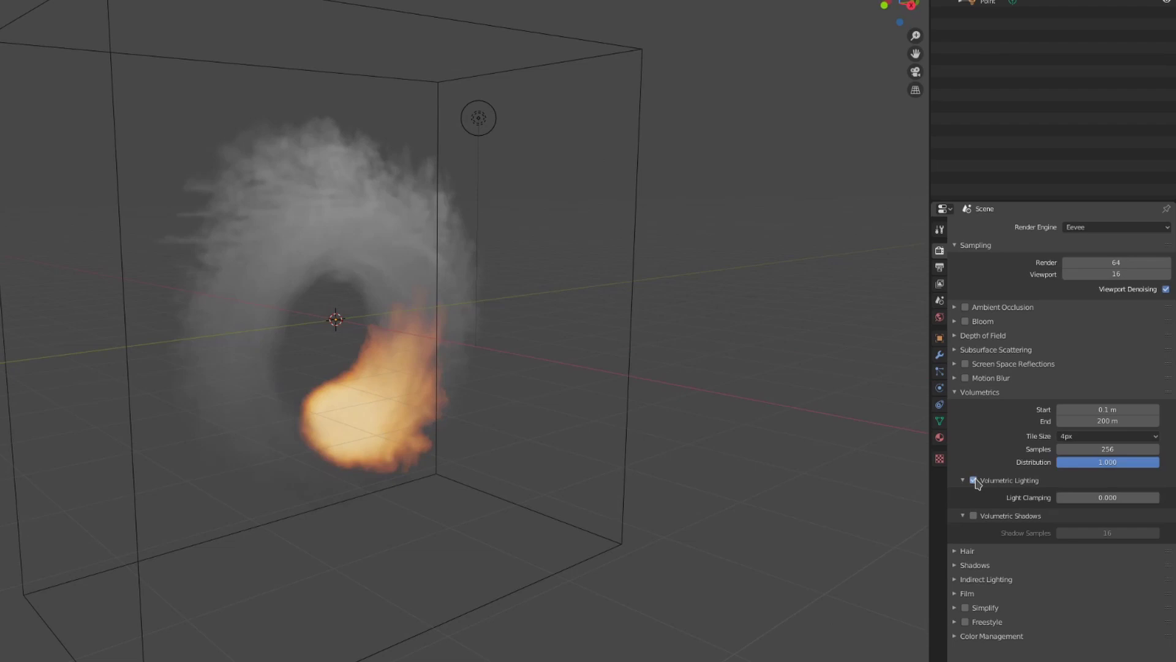
click(974, 515)
middle_drag(567, 462, 709, 454)
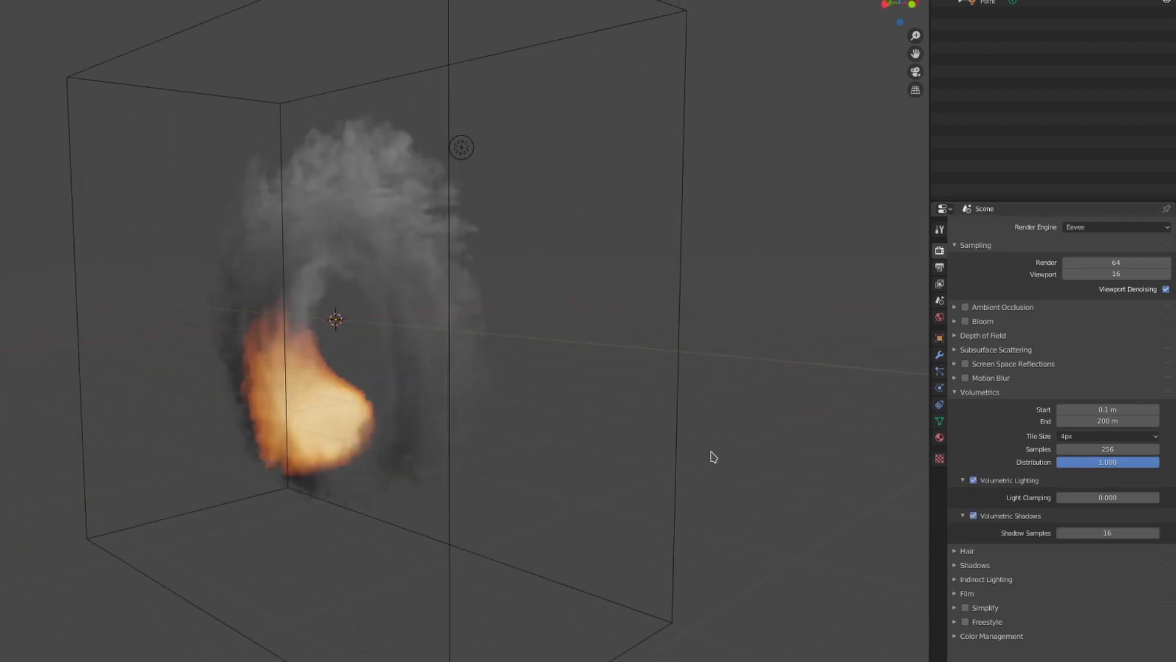
click(974, 517)
click(975, 517)
- Set Shadow Samples to 128 and select the smoke domain cube
click(1114, 533)
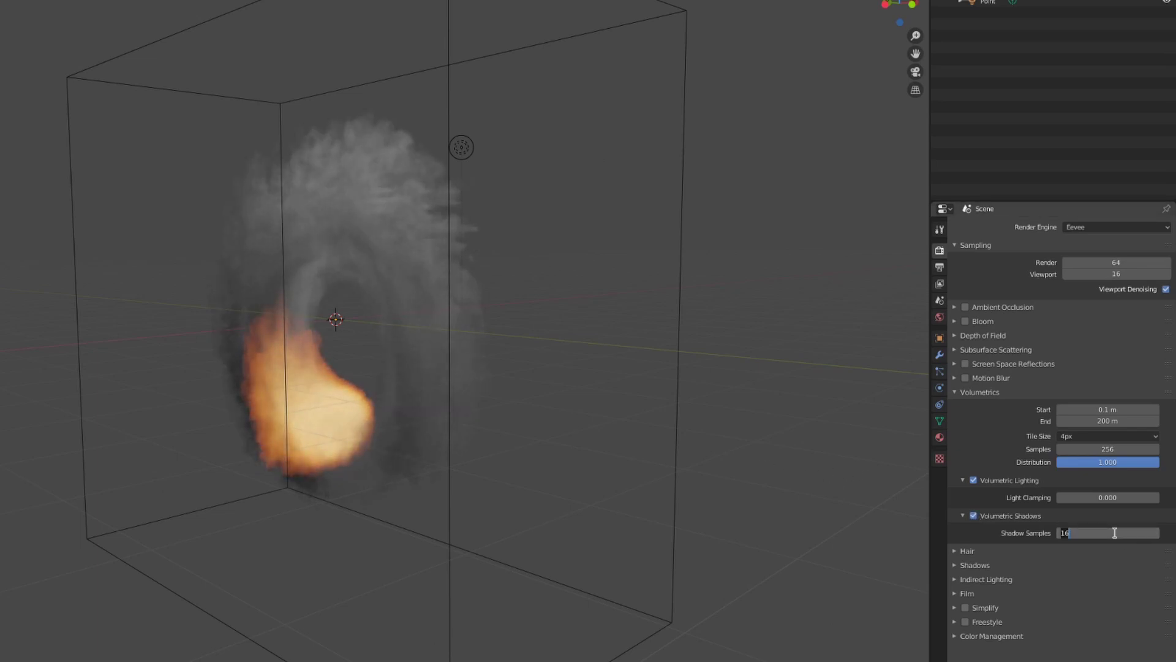
key(Return)
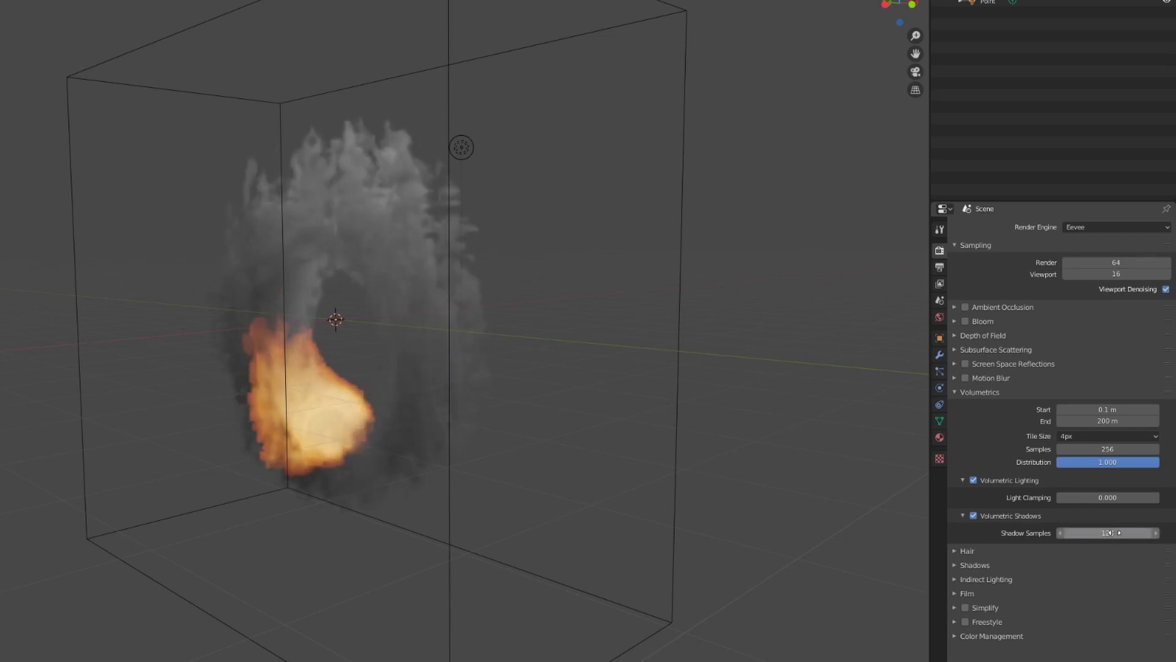
mouse_move(449, 124)
middle_down()
mouse_move(363, 132)
mouse_move(538, 39)
middle_up()
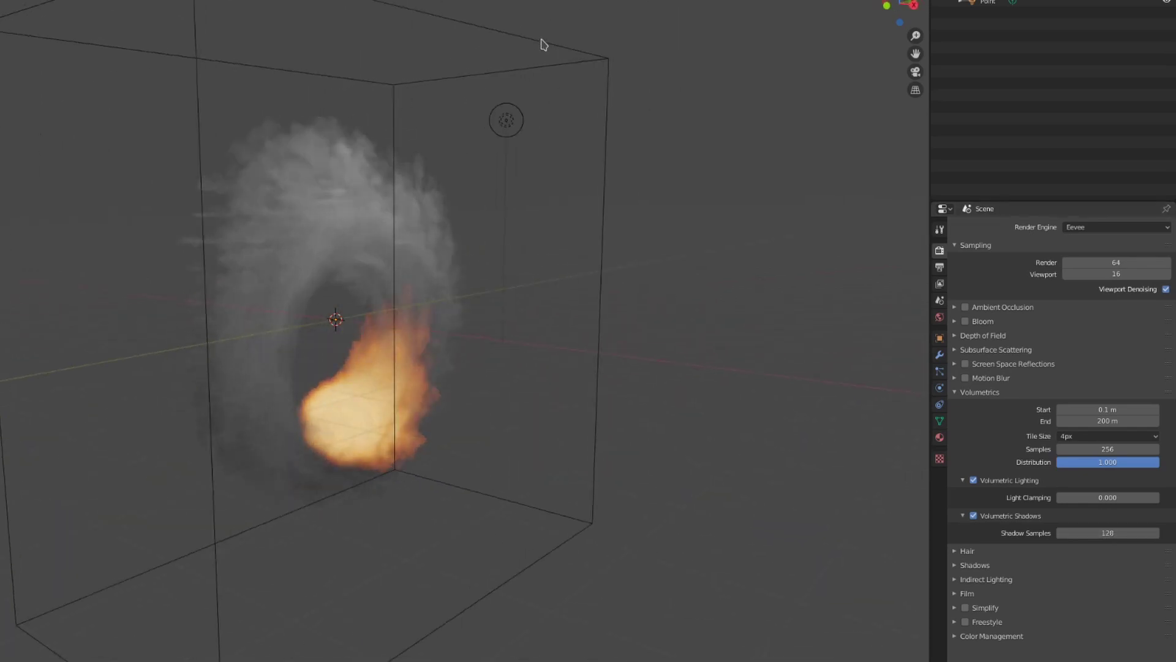
click(526, 39)
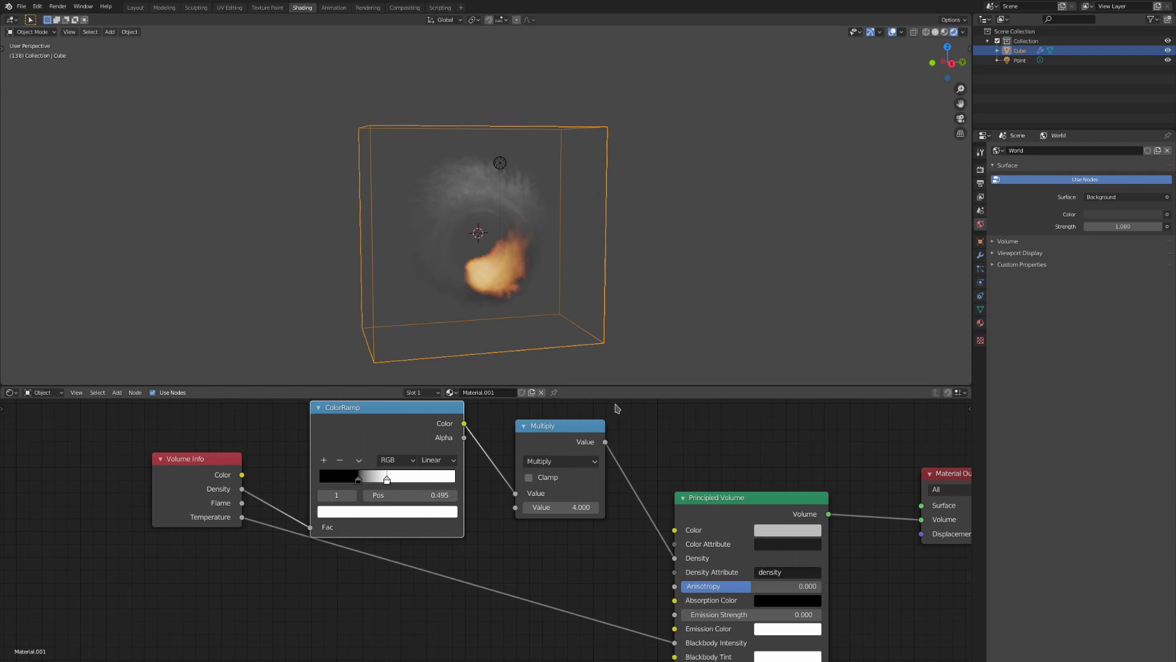
- Try a density Multiply node Value of 8 and inspect the smoke
click(574, 506)
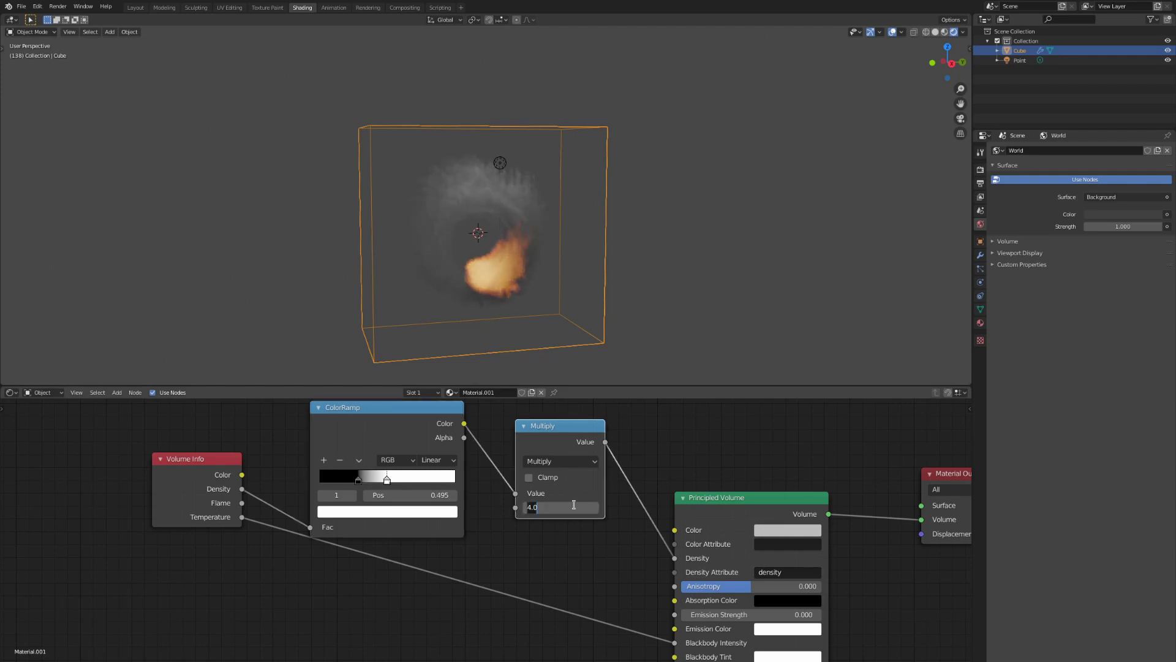
text(8)
key(Return)
scroll(527, 178, down, 1)
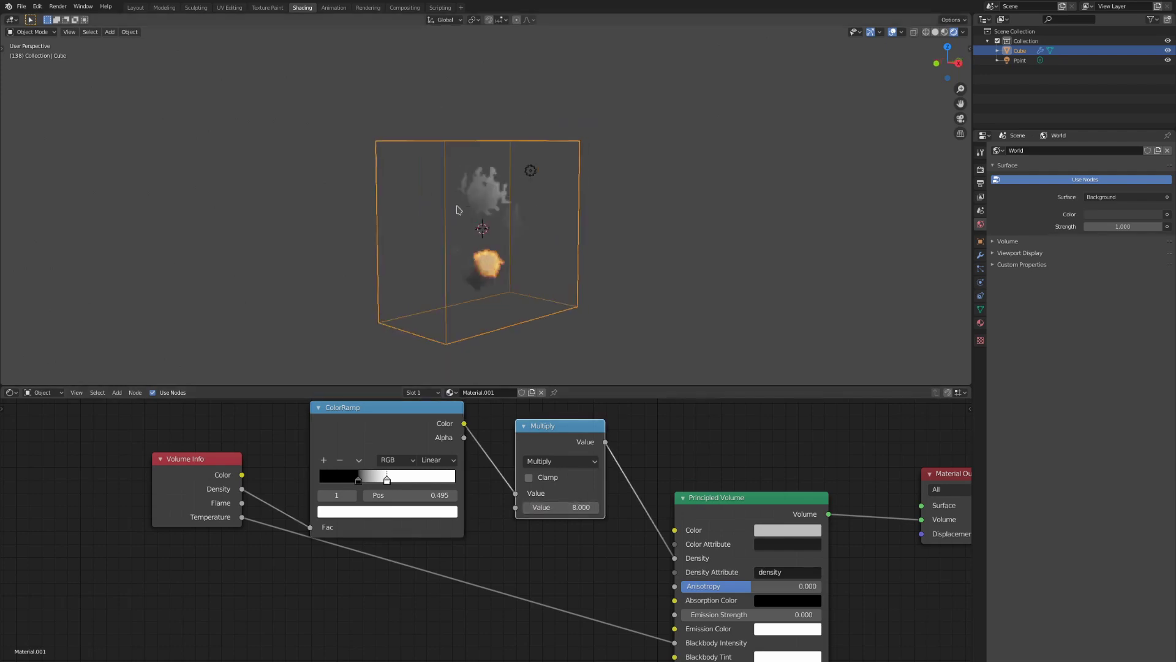
scroll(516, 205, up, 5)
middle_drag(516, 205, 545, 225)
scroll(549, 191, down, 3)
- Hide the viewport overlays, view the ring face-on, and set the Multiply Value back to 4
click(892, 32)
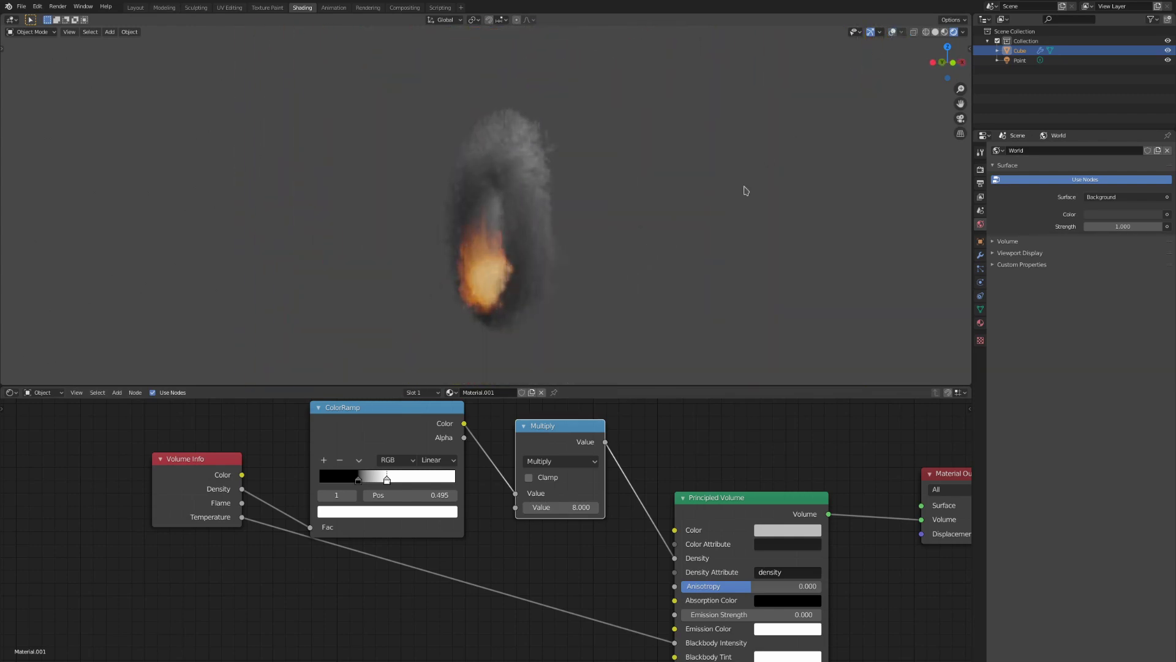
middle_drag(686, 185, 612, 186)
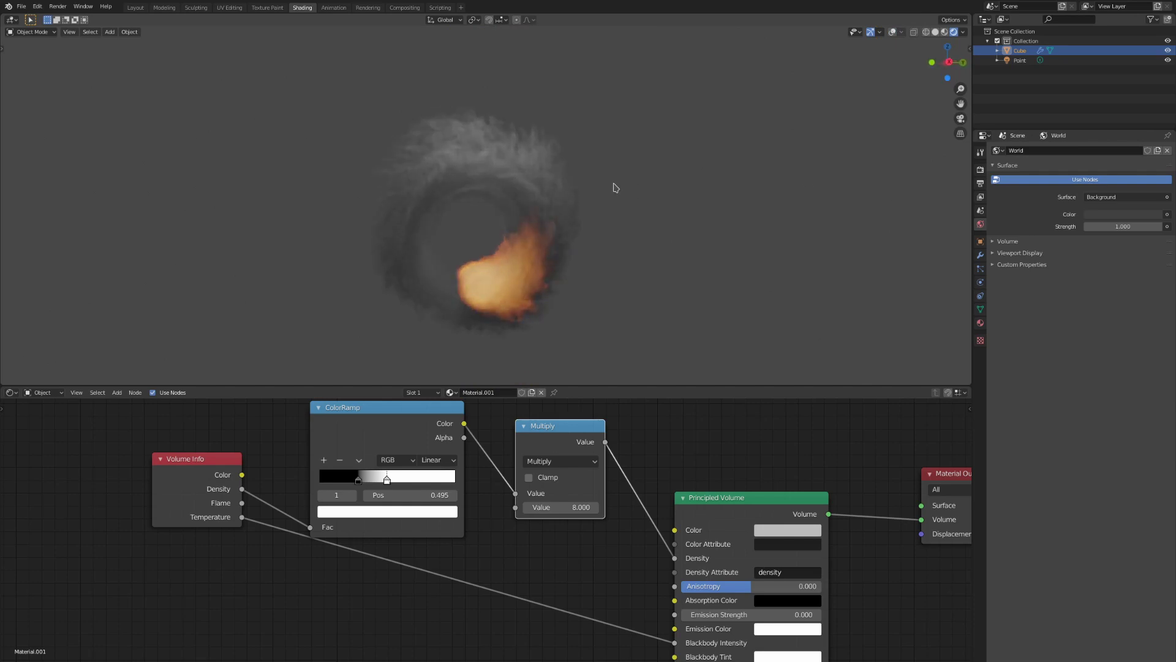
click(562, 508)
text(4)
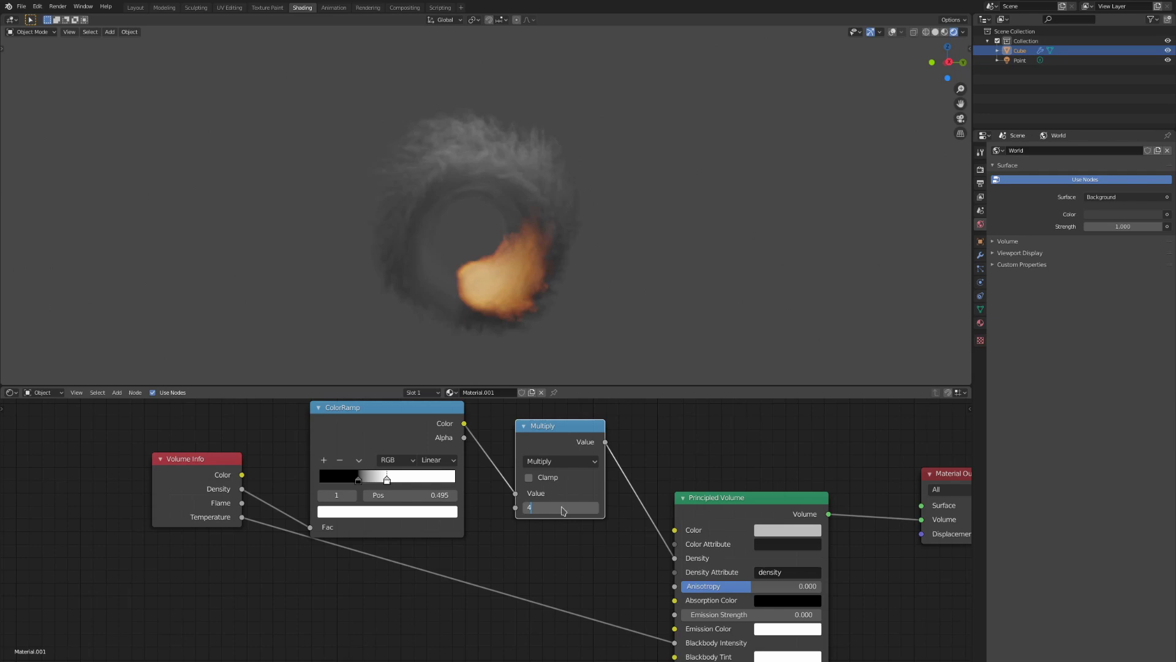
key(Return)
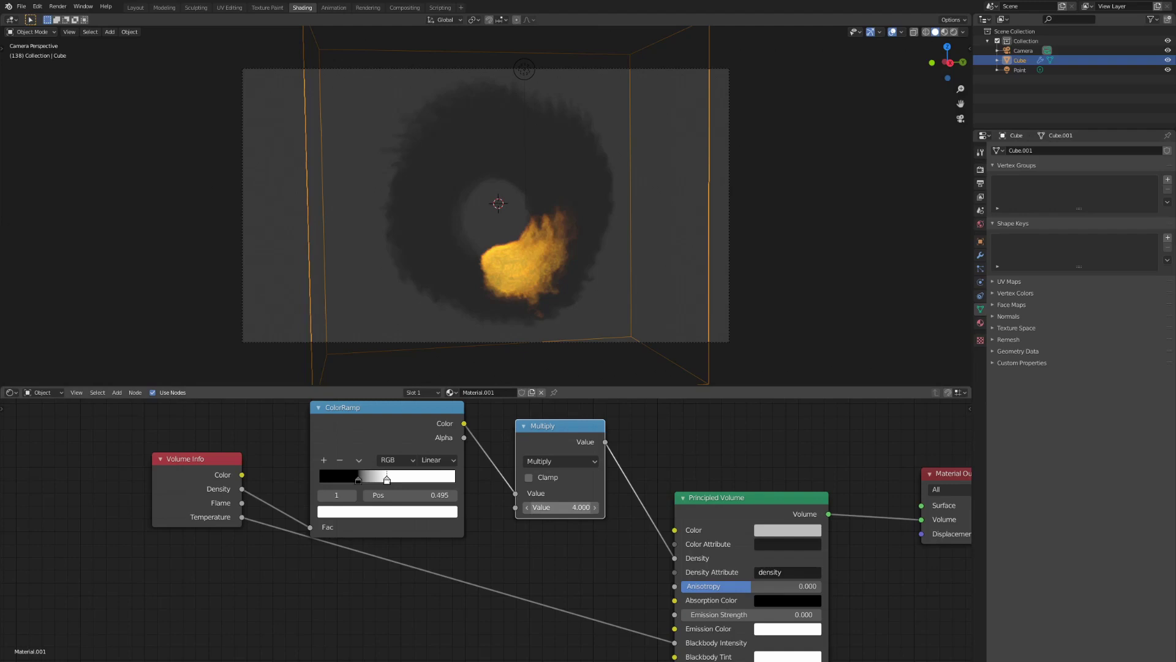
- Set the density Multiply node Value to 32
double_click(575, 509)
text(32)
key(Return)
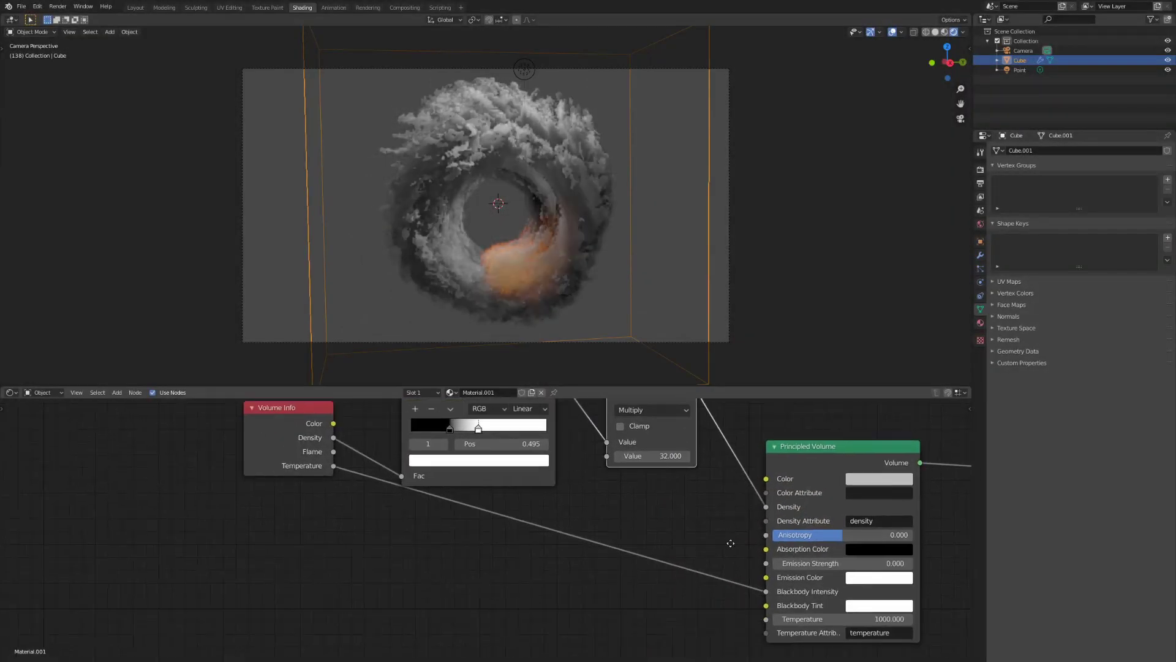
- Insert a Multiply math node (0.5) between Temperature and Blackbody Intensity
key(shift+a)
text(add)
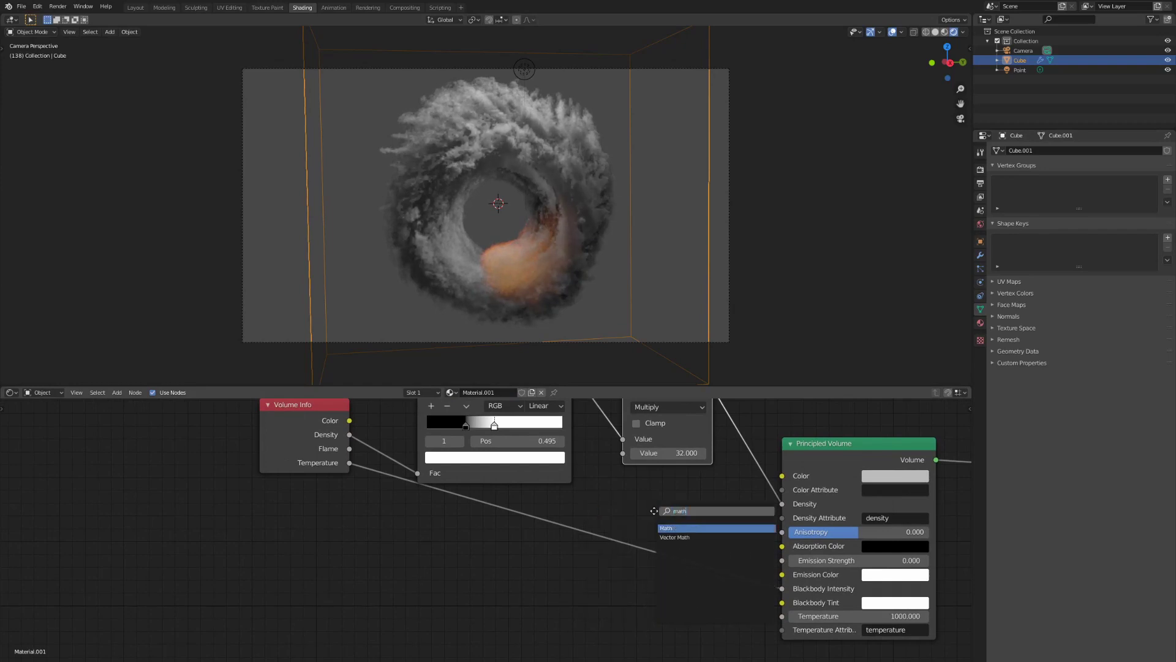
key(Return)
click(697, 565)
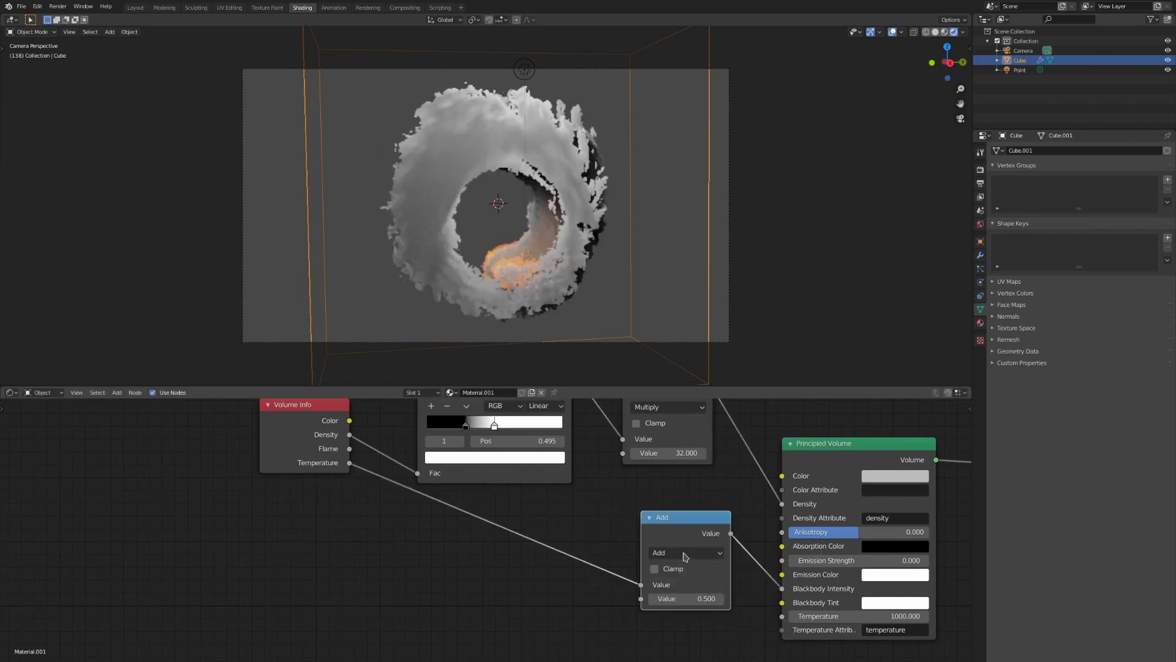
click(685, 553)
click(682, 420)
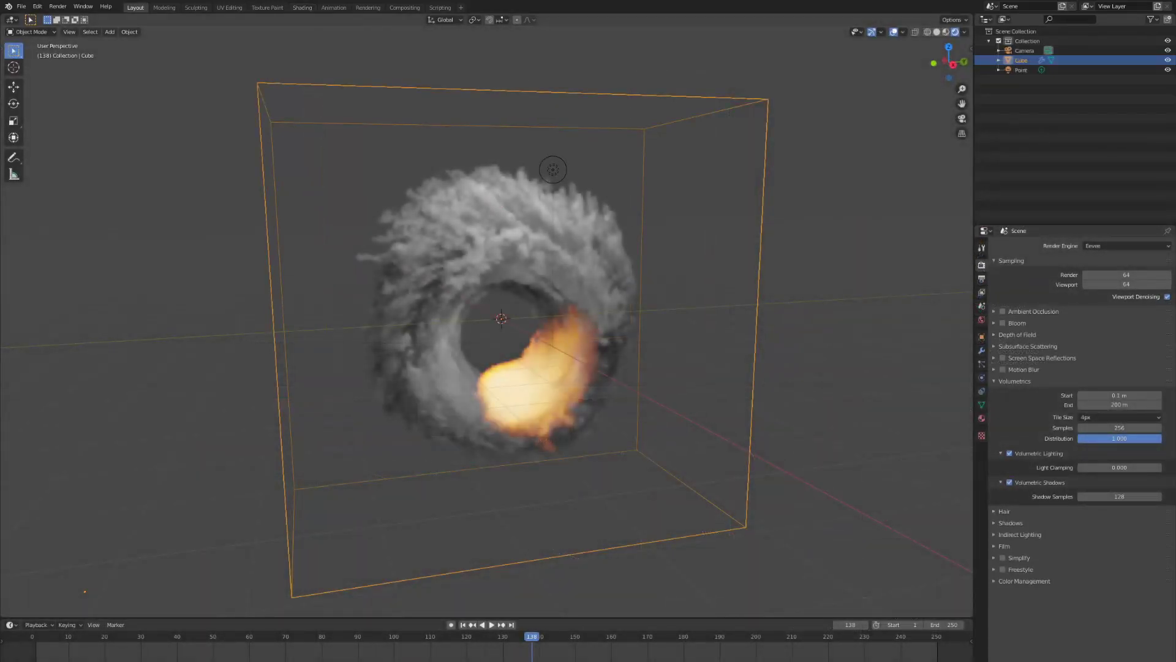
- Orbit the Layout viewport and select the Point light above the smoke
middle_drag(809, 412, 821, 406)
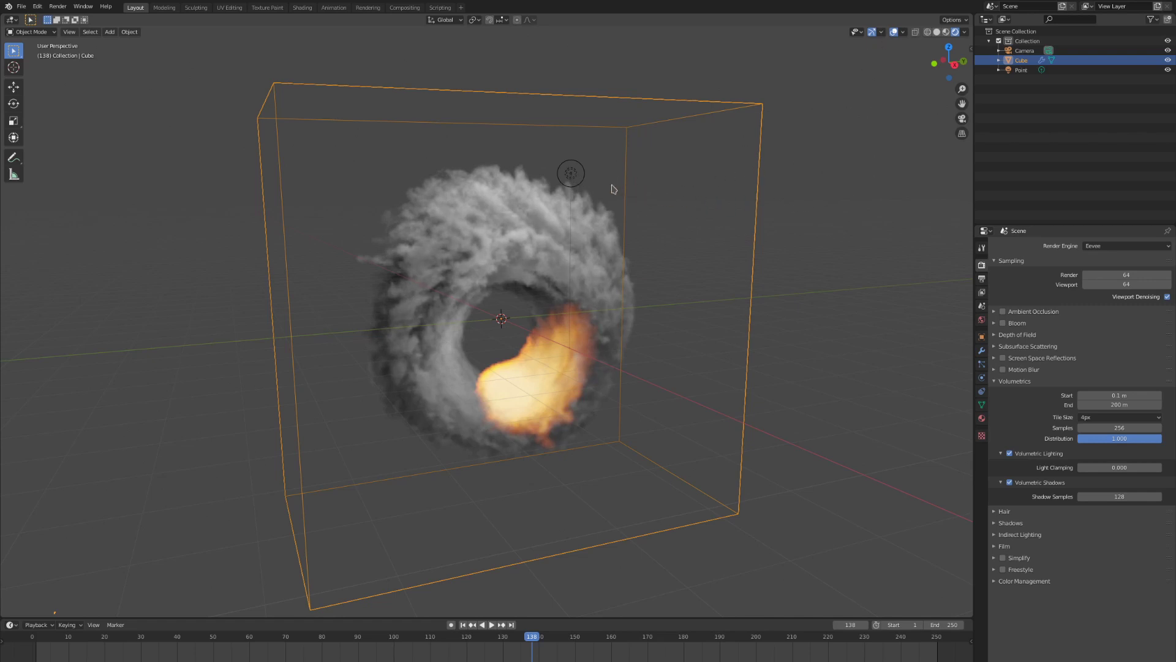
click(582, 175)
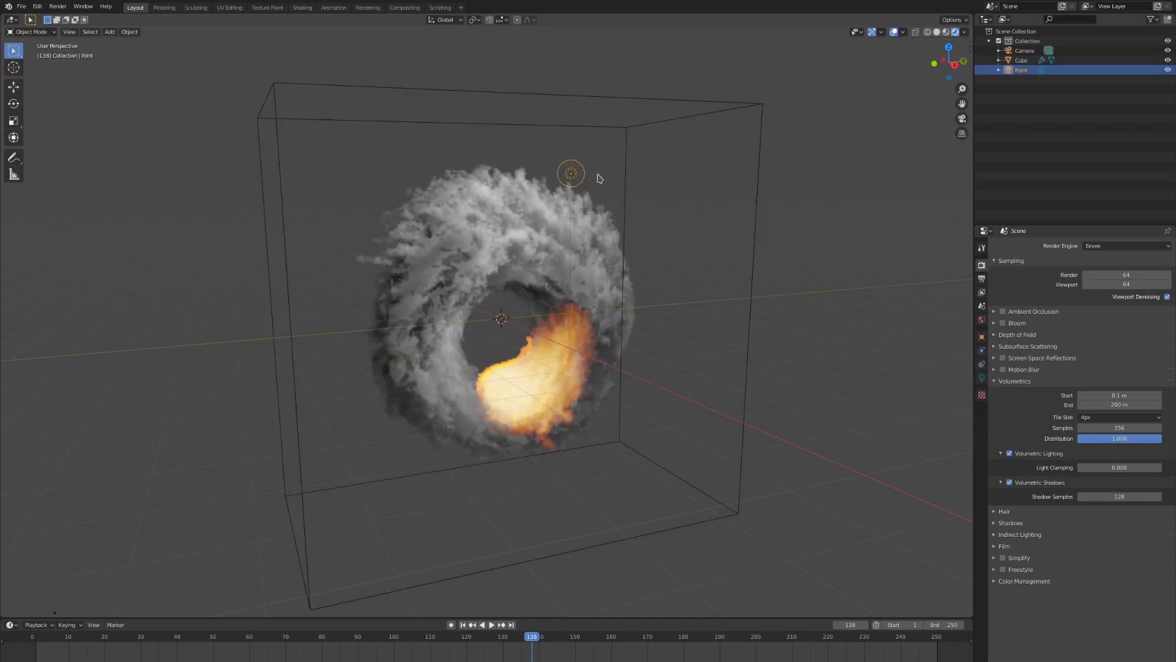
- Set the point light Power to 10000 W, then begin retyping it as 500
click(981, 378)
click(1105, 309)
text(1)
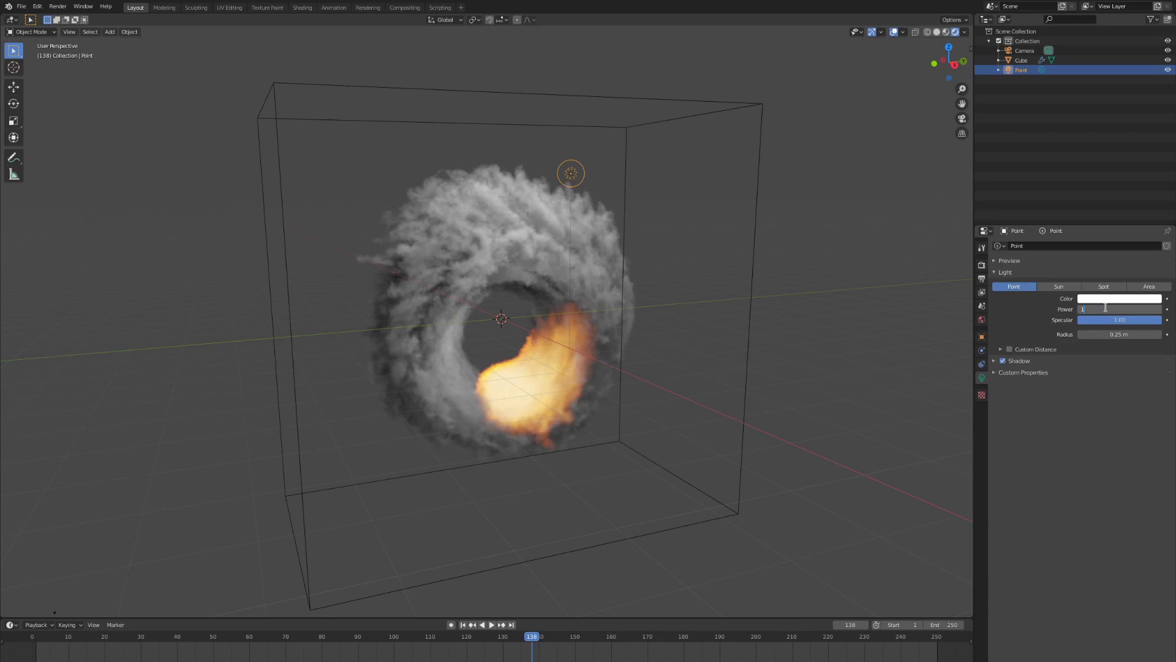
text(0000)
key(Return)
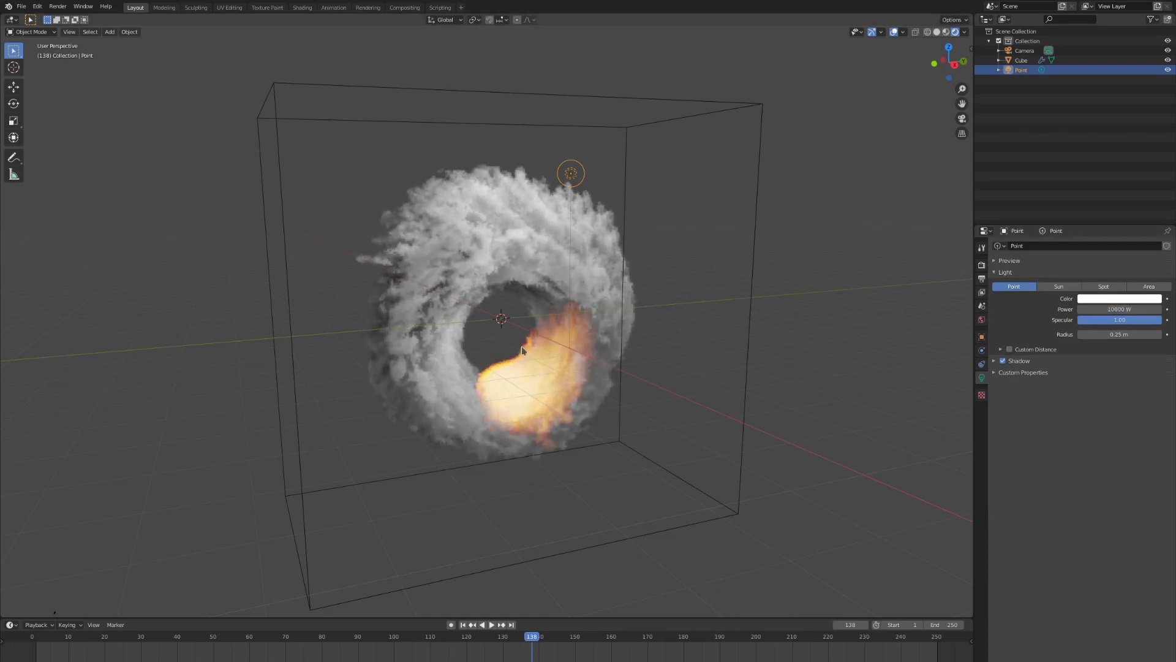
middle_drag(359, 258, 616, 368)
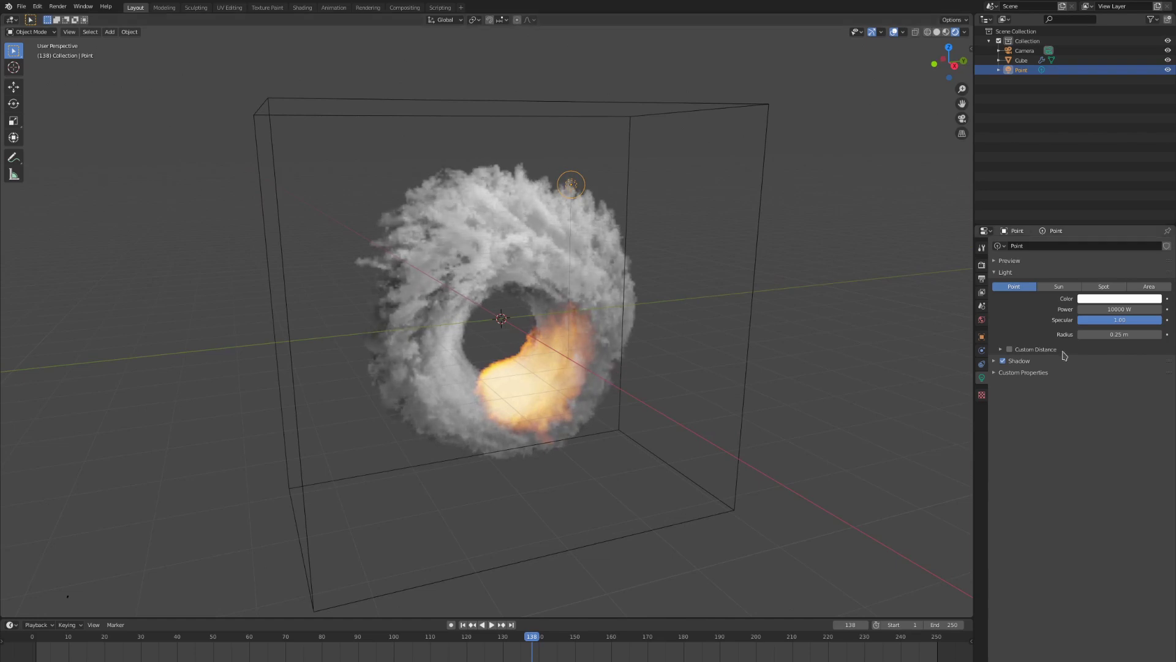
click(1107, 309)
text(500)
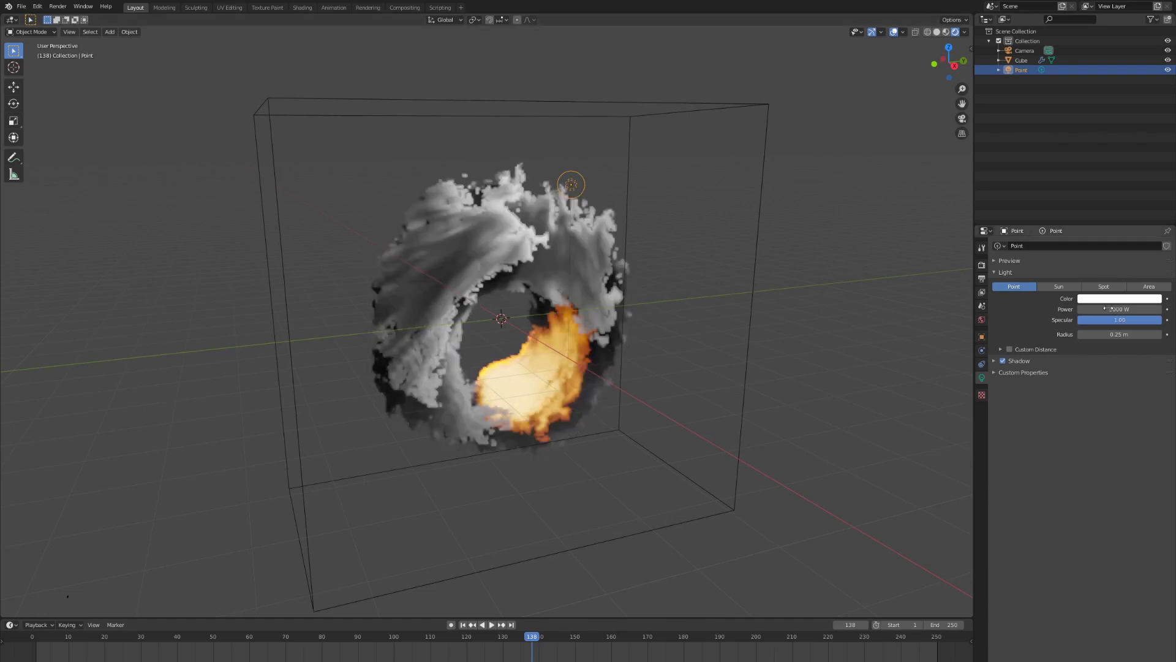
middle_drag(879, 330, 691, 359)
- Duplicate the point light as Point.001 and lower the copy along Z
key(shift+d)
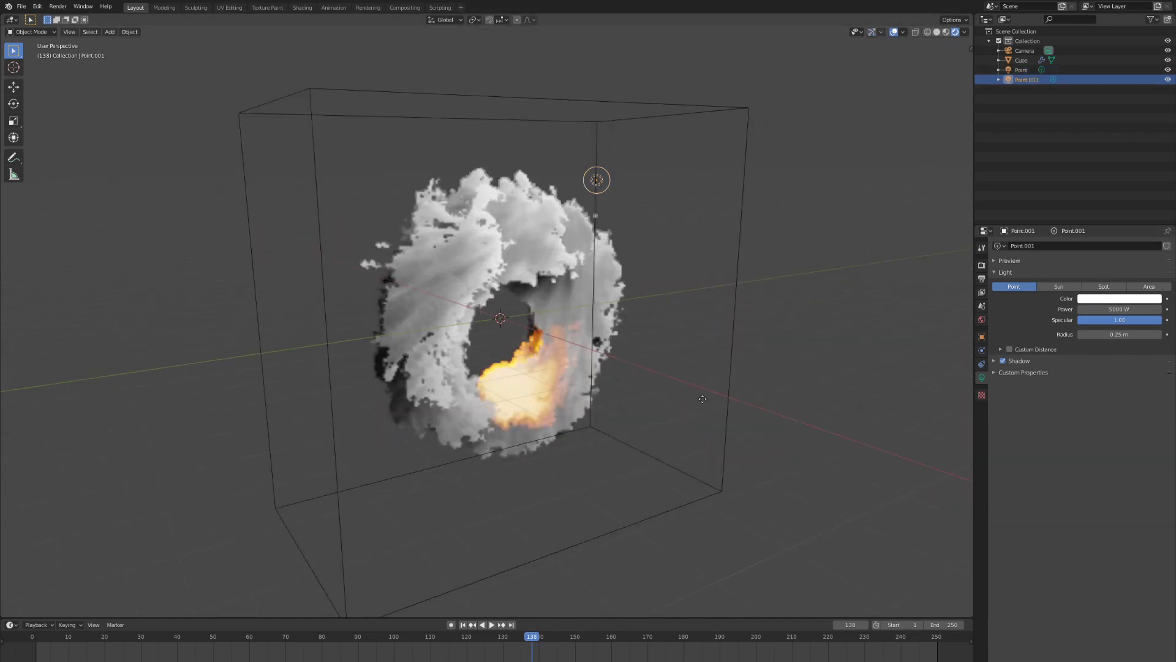
key(z)
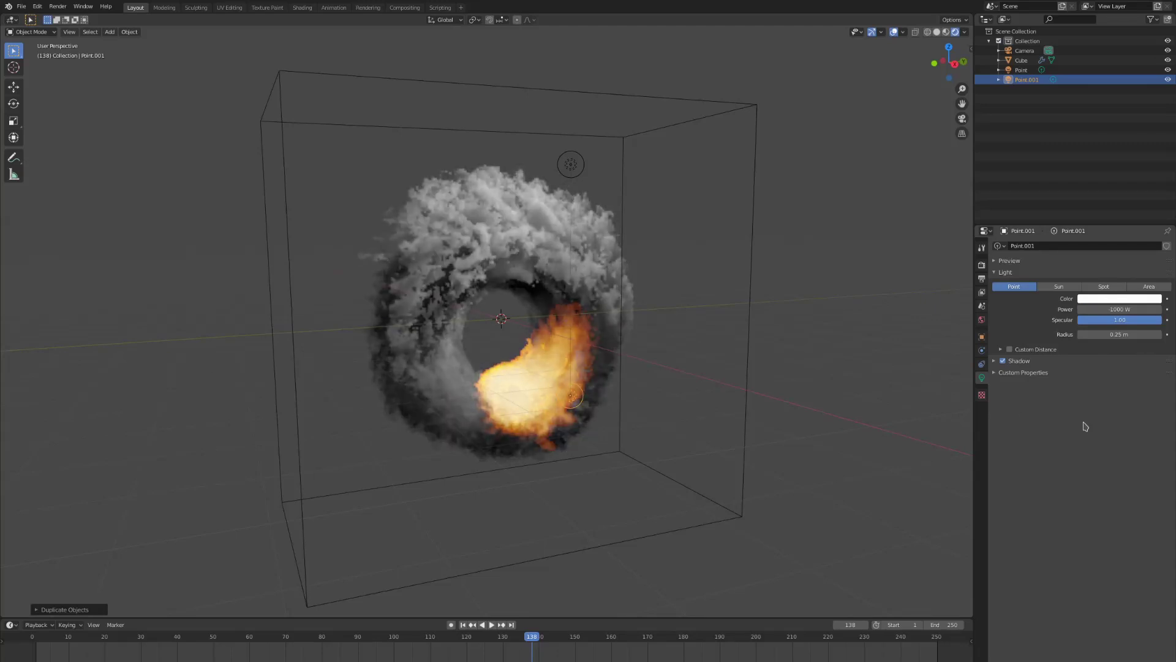
key(g)
key(z)
click(541, 532)
mouse_move(541, 533)
middle_down()
mouse_move(574, 516)
mouse_move(555, 521)
middle_up()
- Move the copied light along Y and Z to the smoke ring's lower left
key(g)
key(y)
key(z)
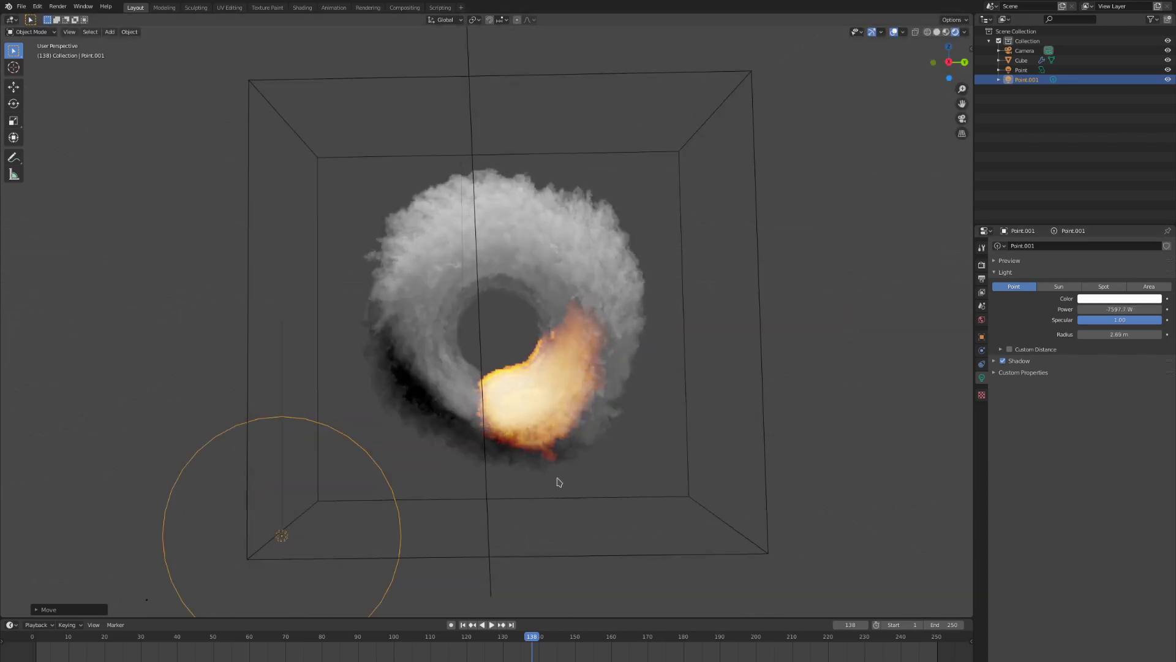
key(g)
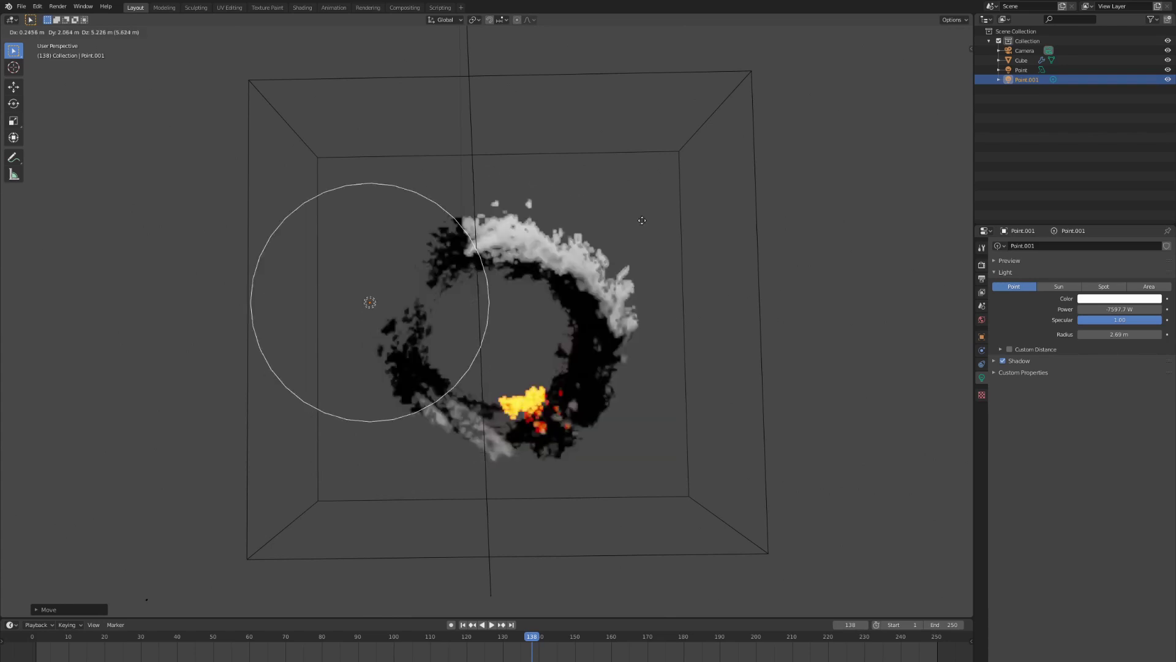
click(608, 367)
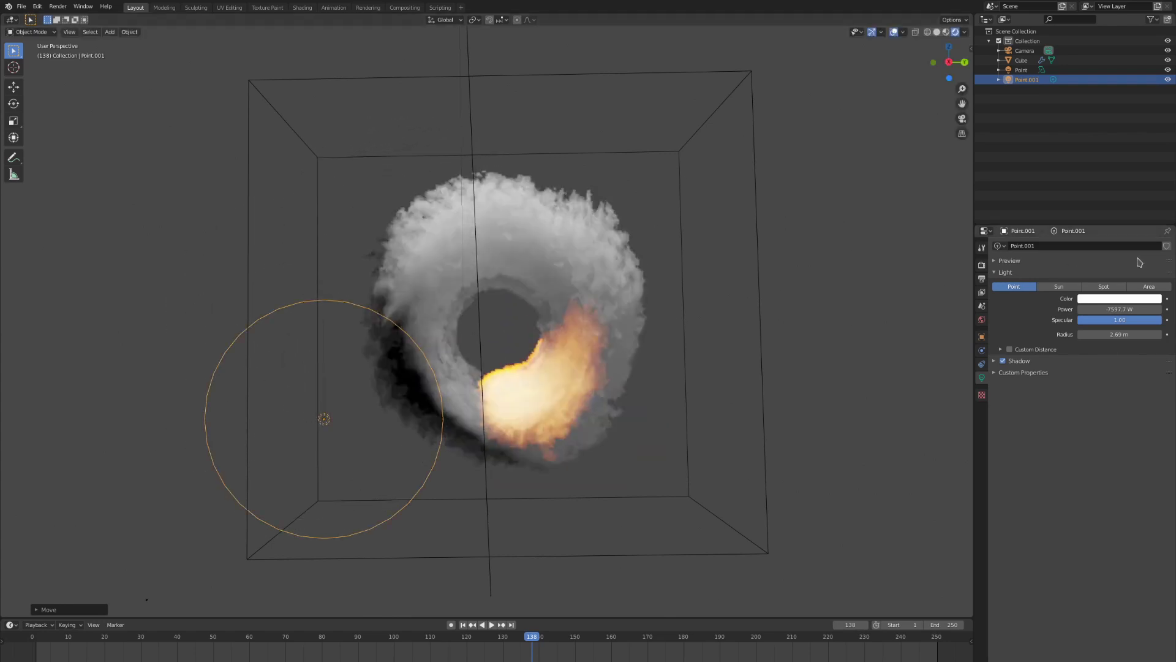
- Make Point.001 a Spot light aimed across the smoke, shifted left, with a 47.6° cone
click(1103, 286)
key(r)
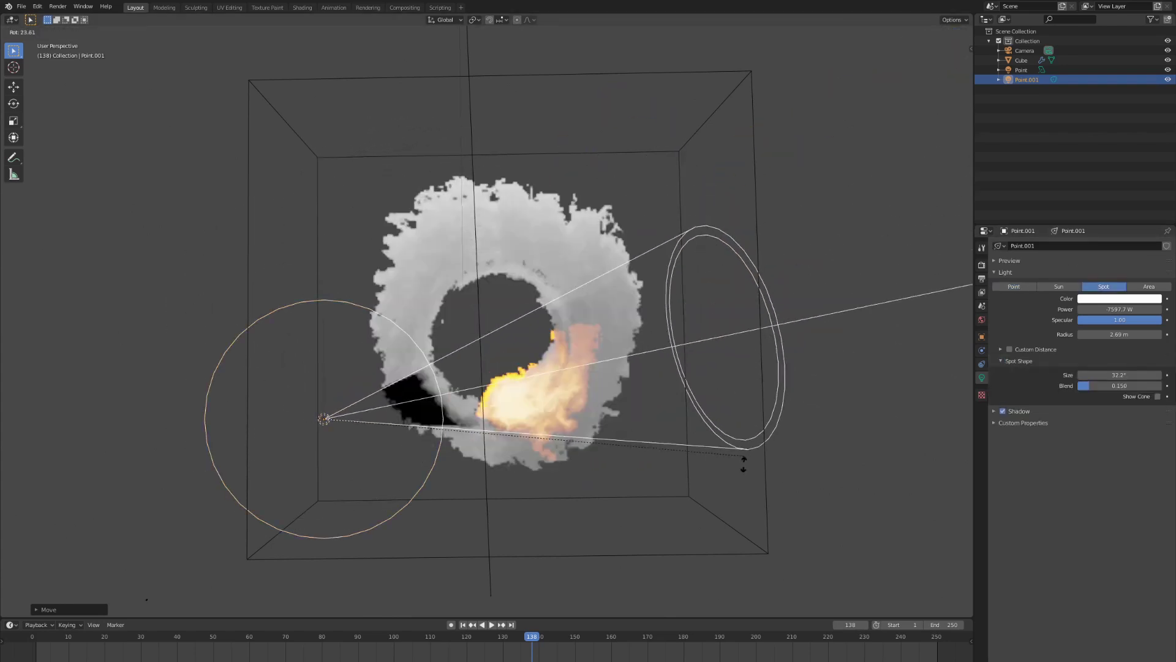
click(737, 538)
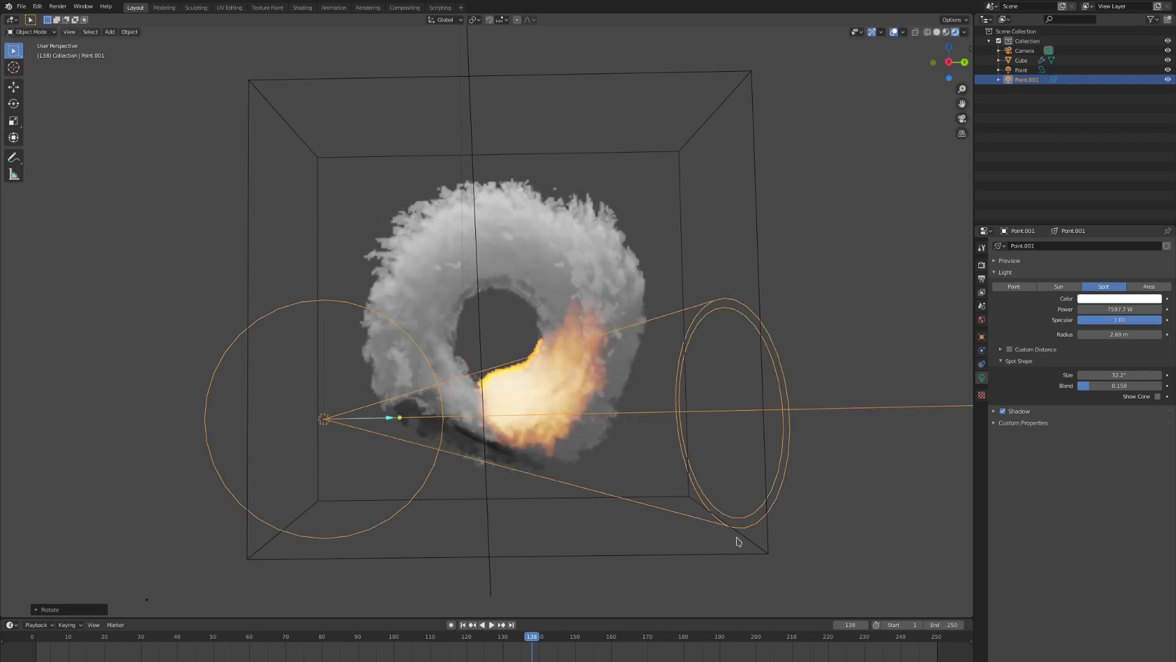
key(g)
click(557, 536)
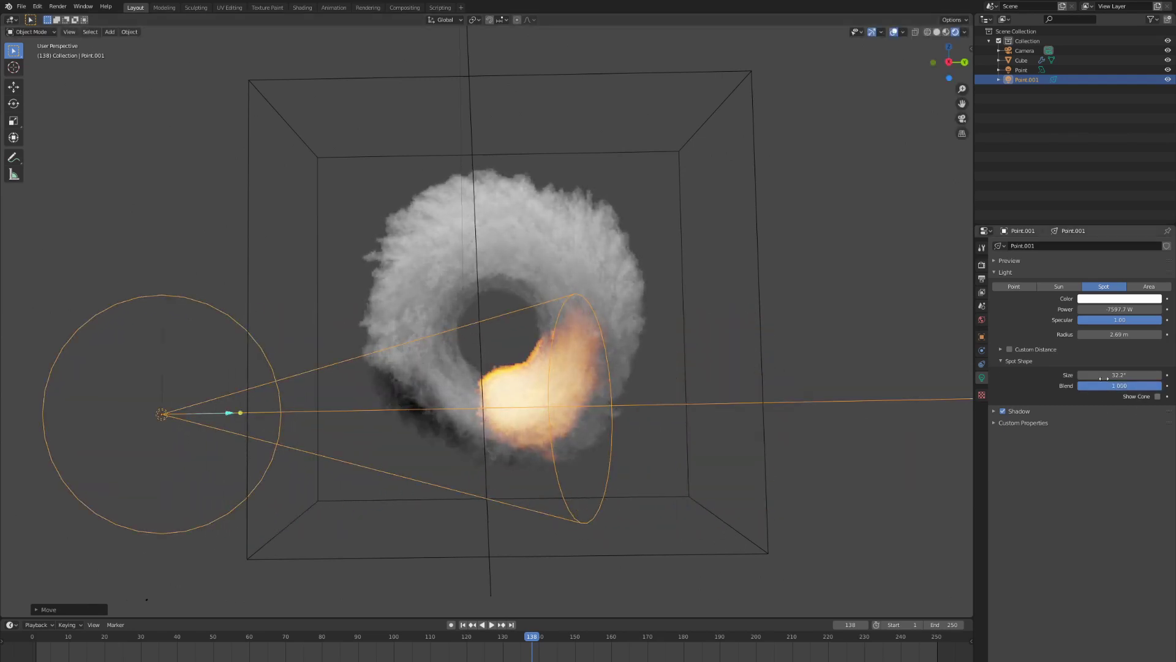
drag(1104, 378, 1140, 378)
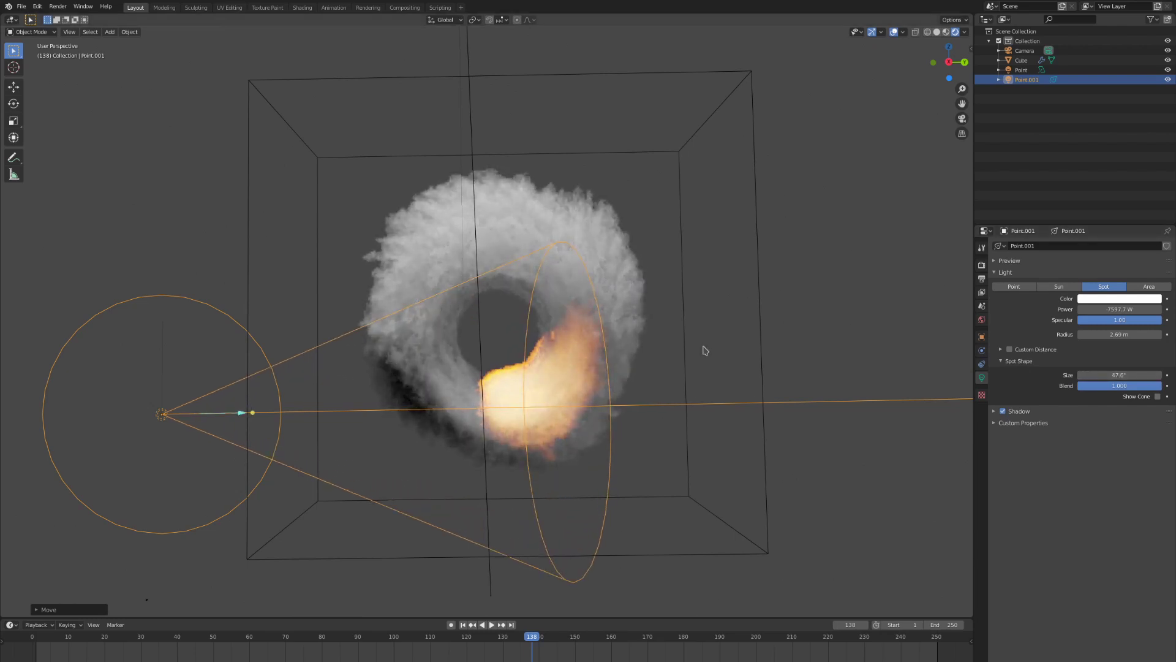